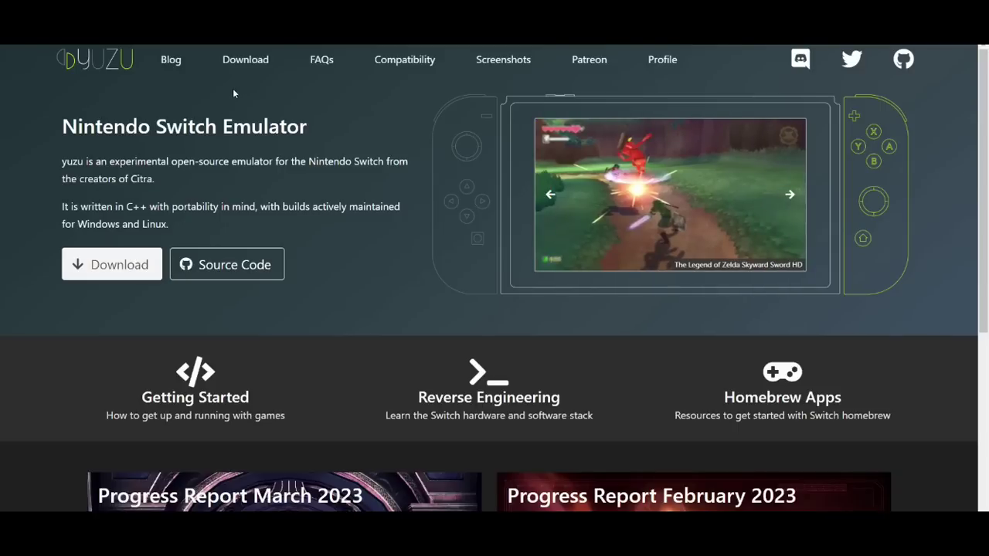
Download the yuzu installer for Windows x64 from the site's download page
{"action": "left_click", "coordinate": [245, 60]}
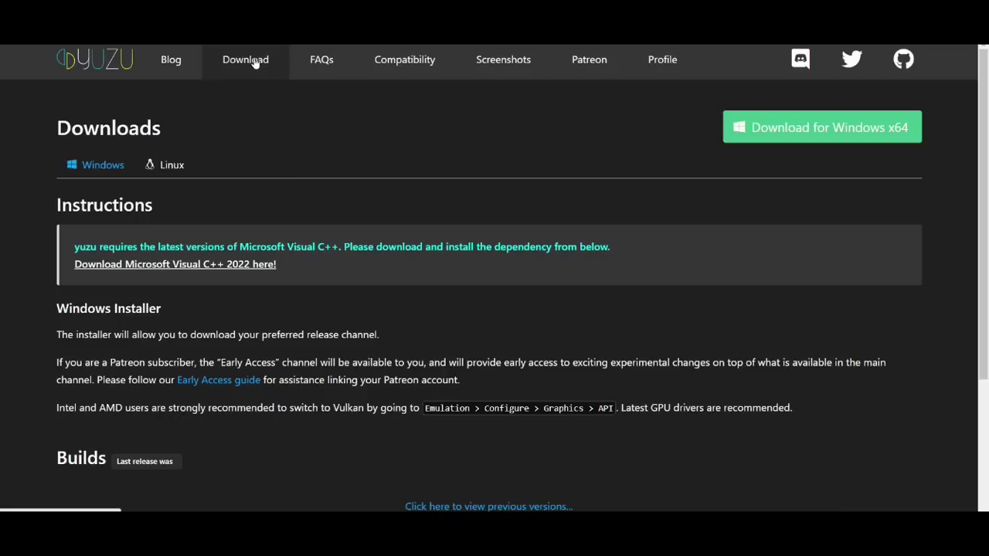
{"action": "mouse_move", "coordinate": [985, 158]}
{"action": "left_mouse_down"}
{"action": "mouse_move", "coordinate": [986, 350]}
{"action": "mouse_move", "coordinate": [969, 166]}
{"action": "left_mouse_up"}
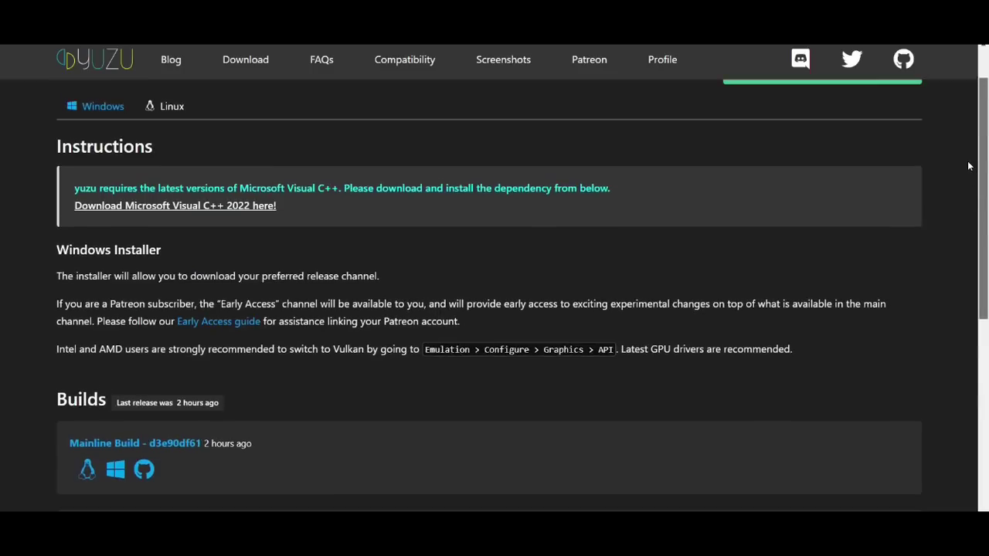
{"action": "left_click", "coordinate": [252, 68]}
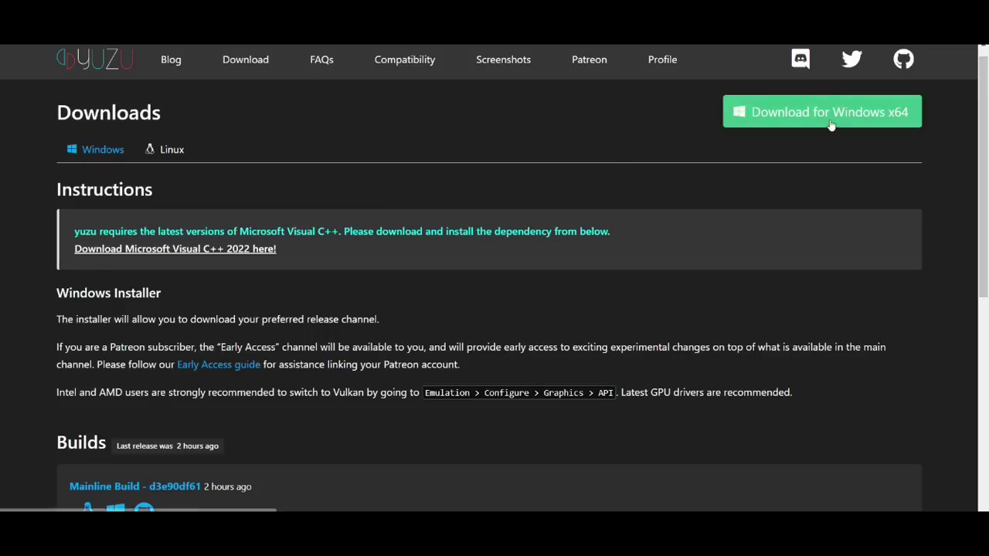
{"action": "left_click", "coordinate": [832, 126]}
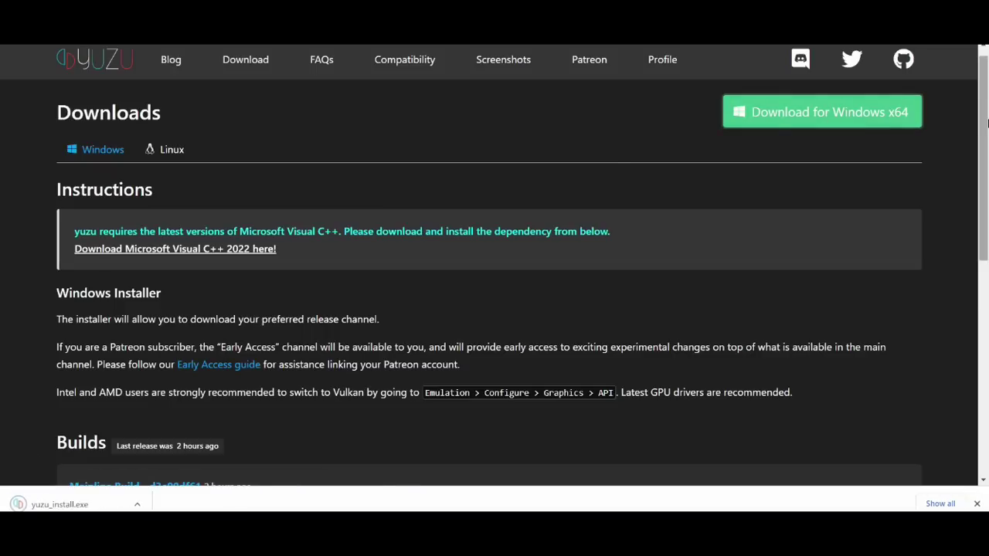
{"action": "scroll", "coordinate": [987, 176], "scroll_direction": "down", "scroll_amount": 1}
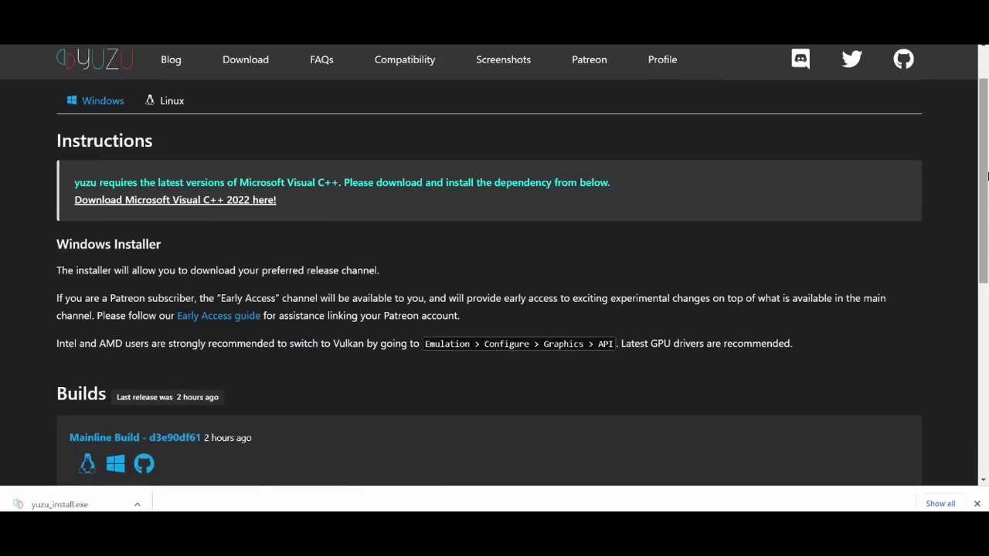
Run yuzu_install.exe to install the standard yuzu package with a shortcut, and launch the emulator
{"action": "left_click", "coordinate": [87, 507]}
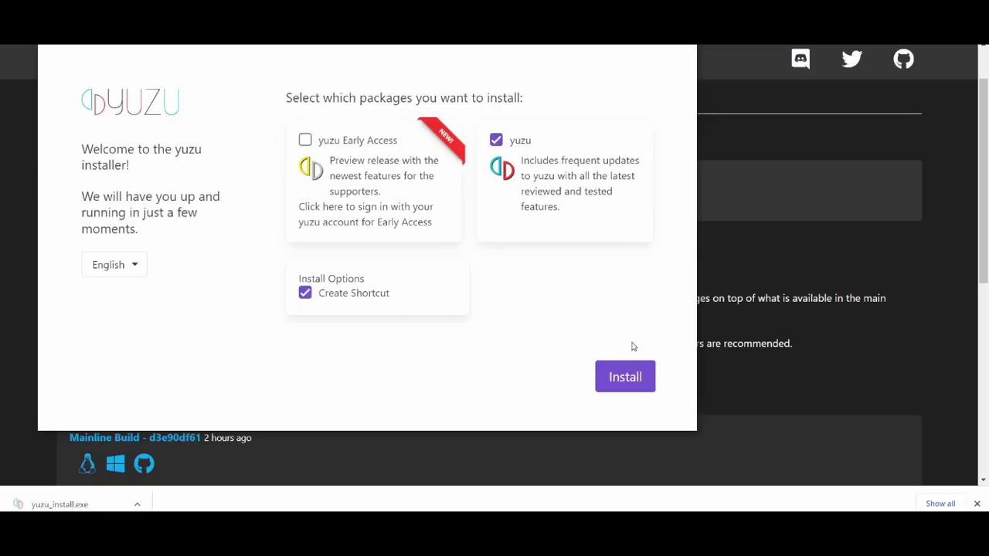
{"action": "left_click", "coordinate": [632, 377]}
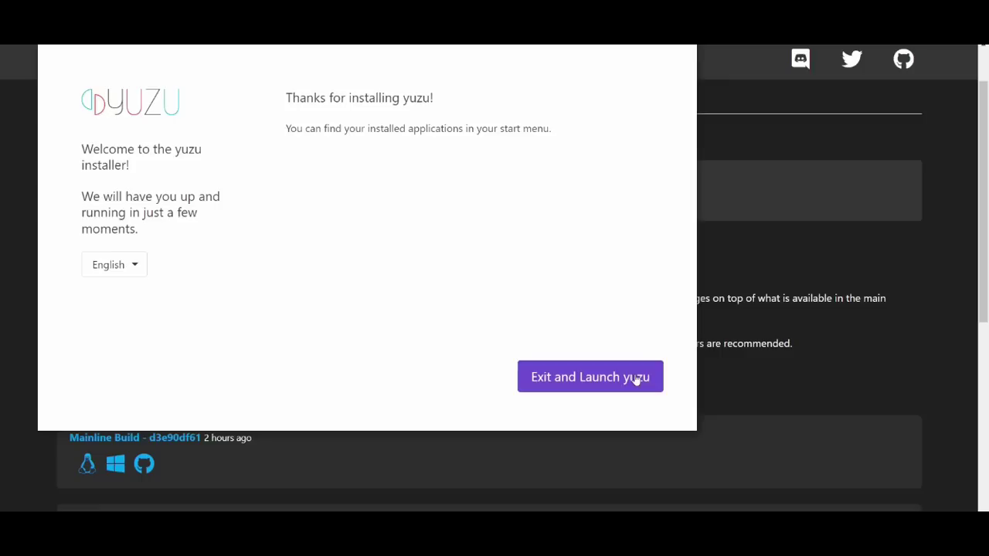
{"action": "left_click", "coordinate": [564, 382]}
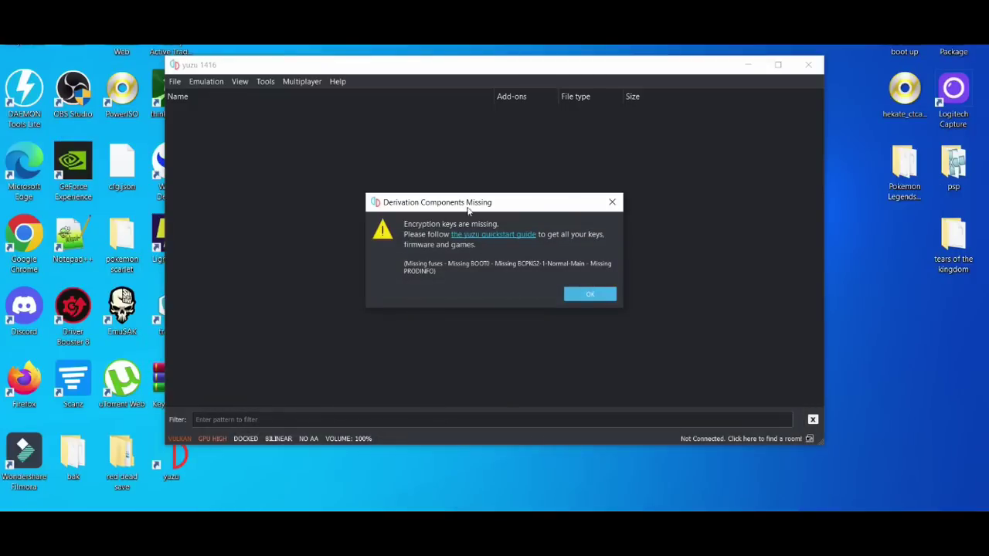
Dismiss the missing encryption keys warning and agree to share anonymous usage data
{"action": "left_click", "coordinate": [591, 298]}
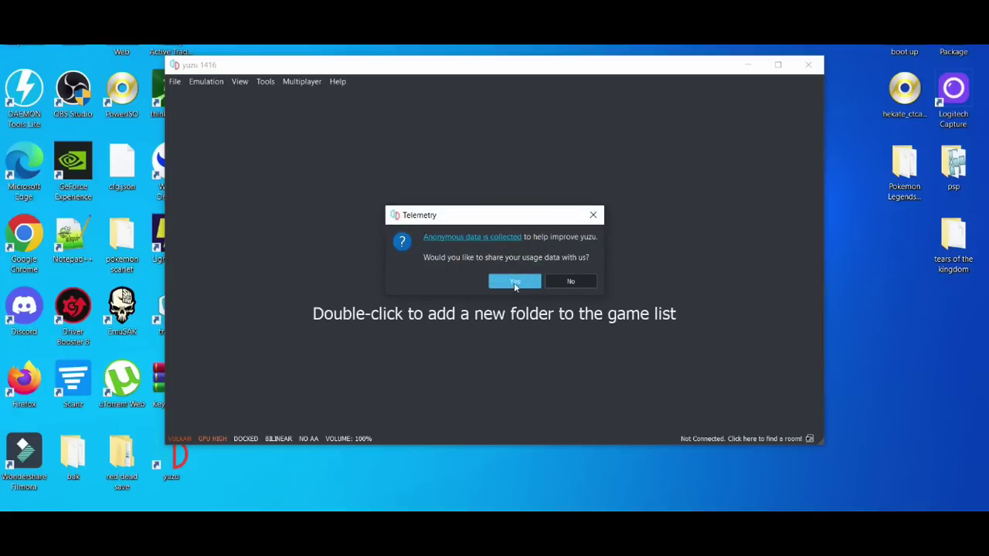
{"action": "left_click", "coordinate": [514, 282]}
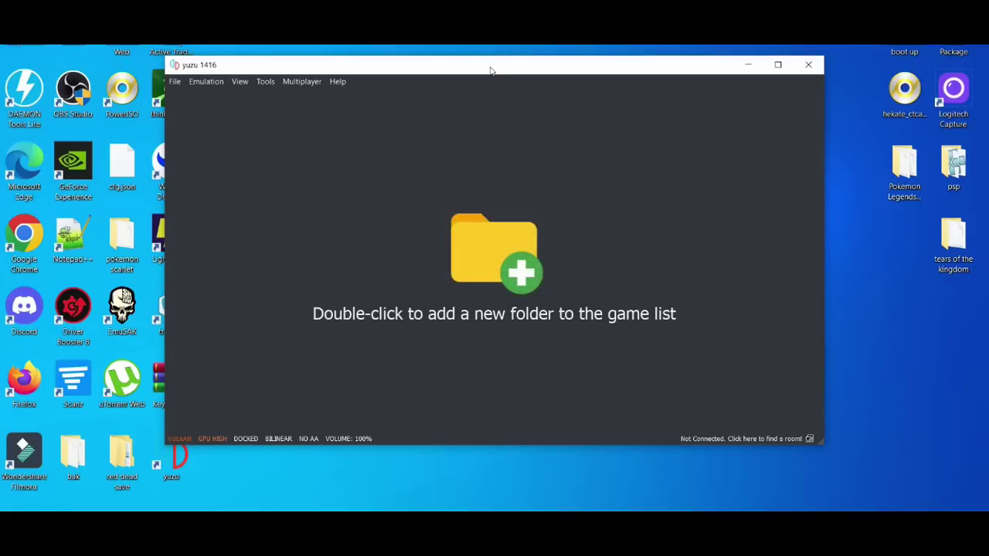
Uncover the desktop and create a new folder named "keys" next to the Lightspeed shortcut
{"action": "left_click_drag", "start_coordinate": [490, 68], "coordinate": [531, 47]}
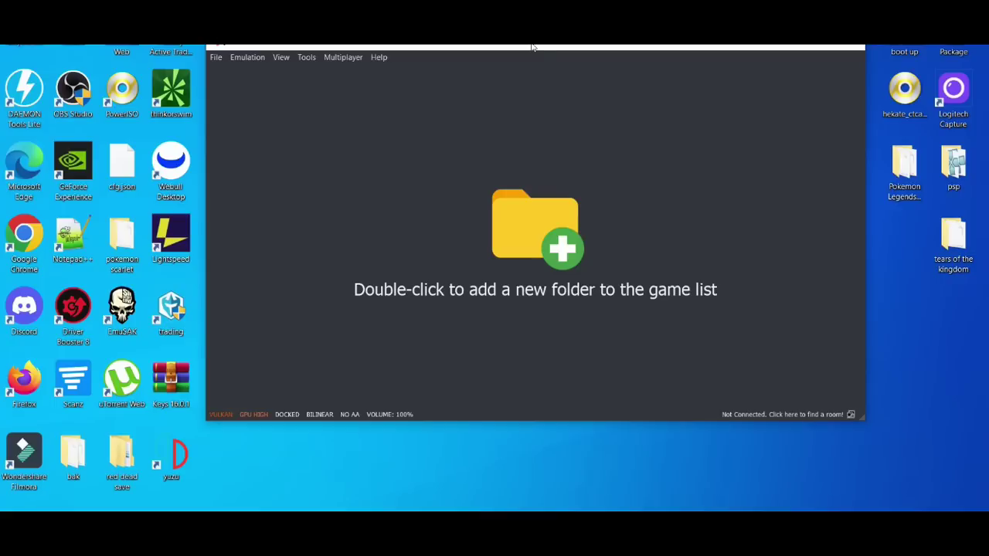
{"action": "left_click_drag", "start_coordinate": [523, 47], "coordinate": [597, 46]}
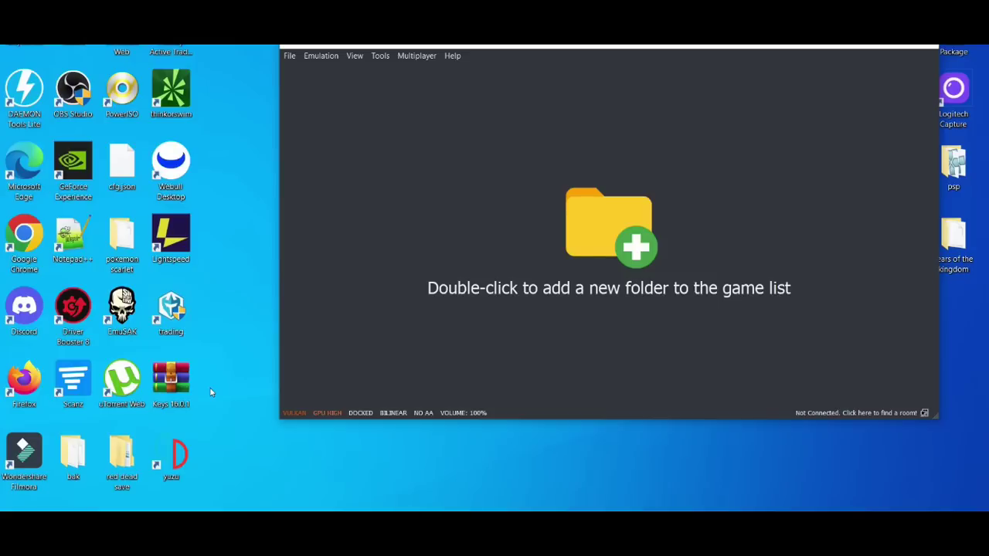
{"action": "right_click", "coordinate": [228, 187]}
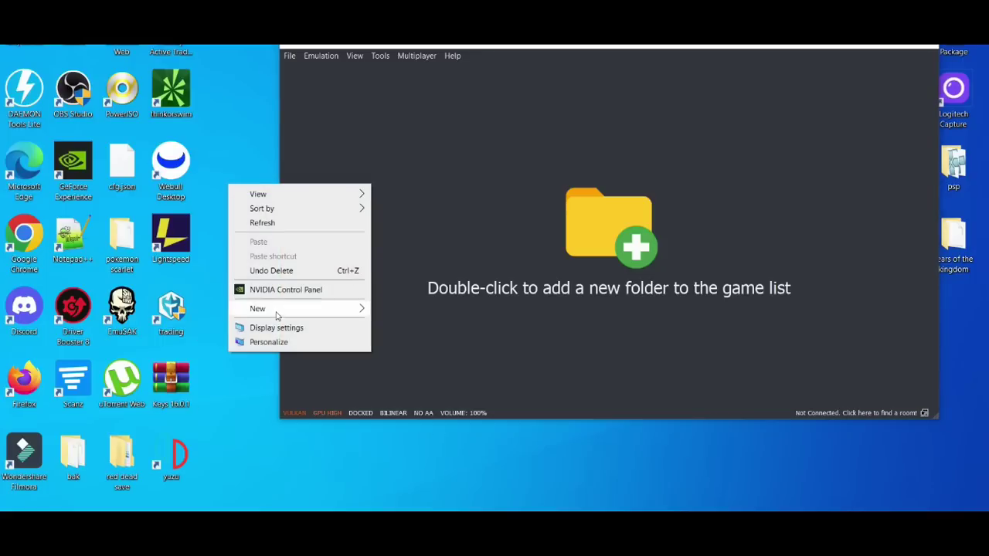
{"action": "mouse_move", "coordinate": [276, 316]}
{"action": "left_click", "coordinate": [386, 310]}
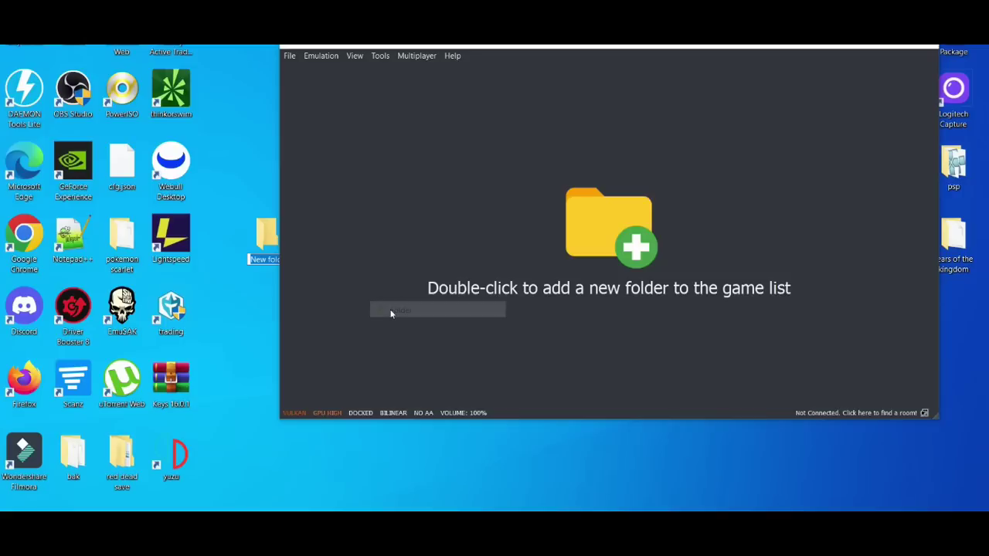
{"action": "key", "text": "BackSpace"}
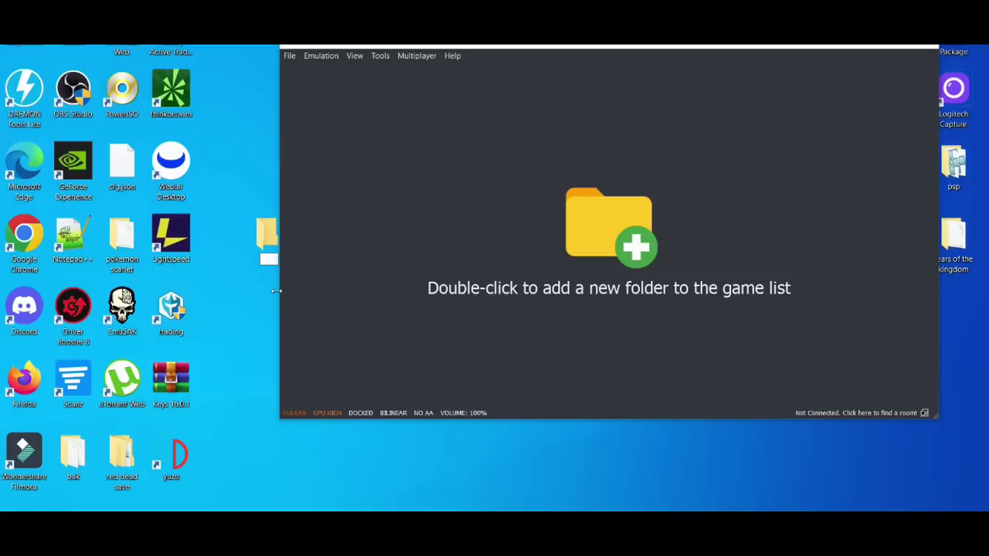
{"action": "type", "text": "keys"}
{"action": "key", "text": "Return"}
{"action": "left_click_drag", "start_coordinate": [261, 241], "coordinate": [214, 233]}
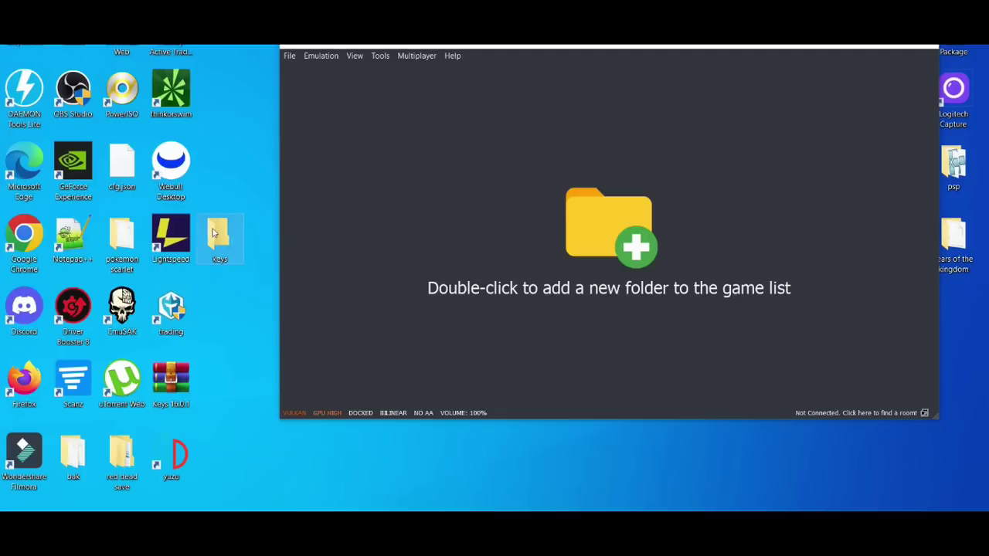
Extract title.keys and prod.keys from the Keys 16.0.1 archive into the desktop keys folder and close the archive
{"action": "double_click", "coordinate": [170, 390]}
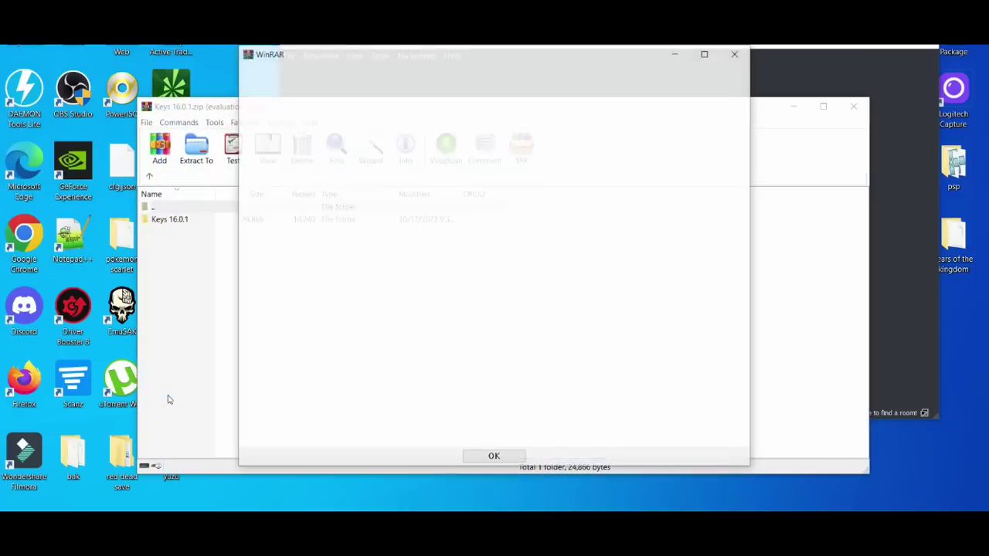
{"action": "left_click", "coordinate": [734, 52]}
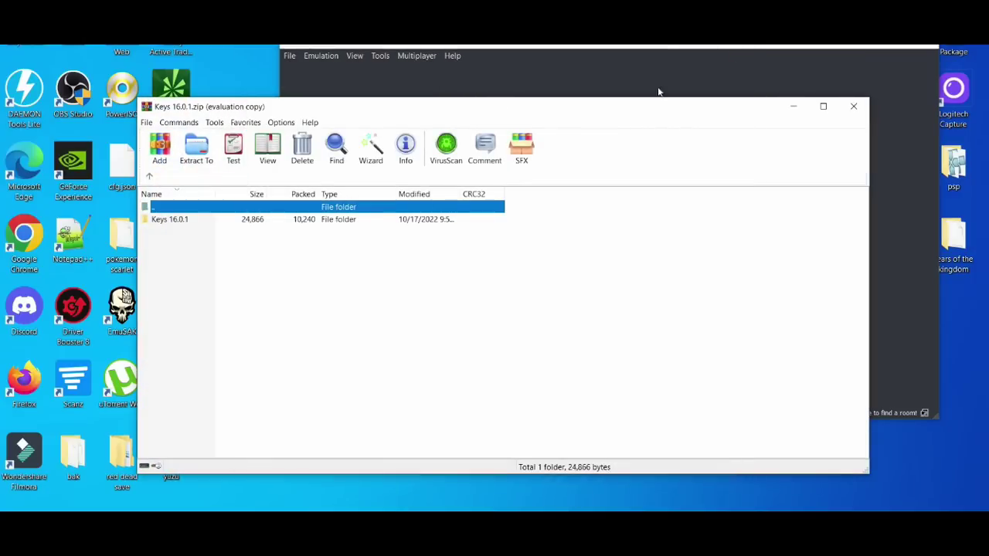
{"action": "double_click", "coordinate": [332, 223]}
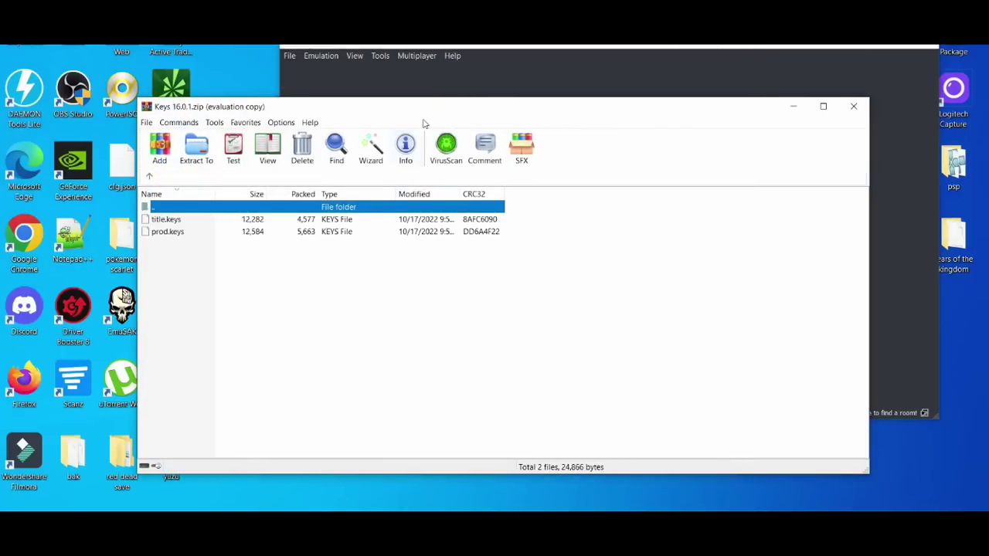
{"action": "left_click_drag", "start_coordinate": [430, 103], "coordinate": [603, 106]}
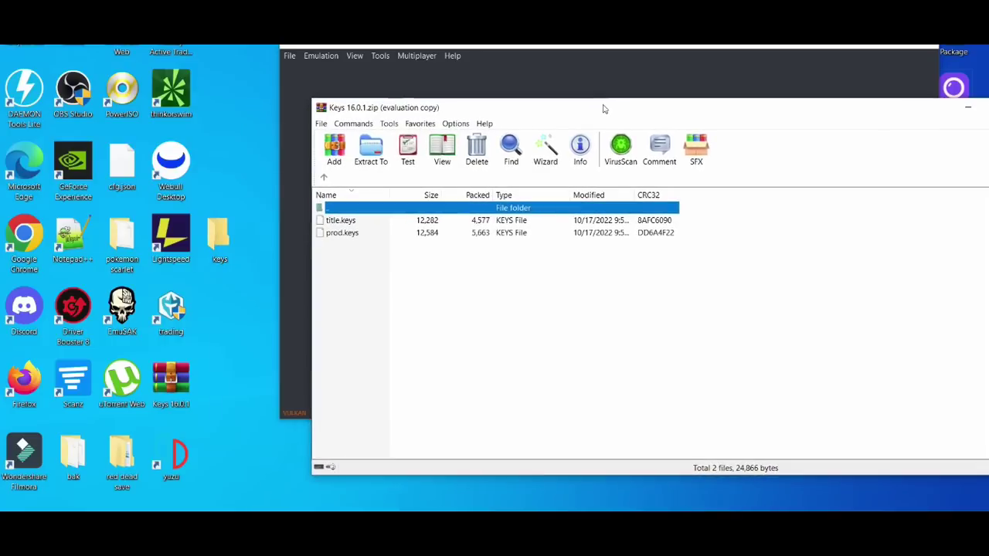
{"action": "left_click", "coordinate": [454, 252]}
{"action": "left_click_drag", "start_coordinate": [413, 253], "coordinate": [224, 245]}
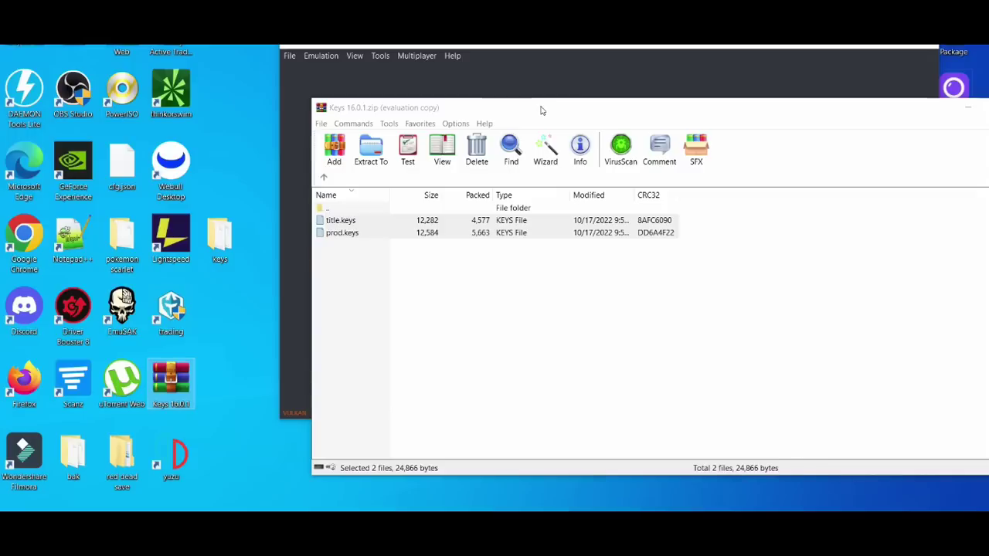
{"action": "left_click_drag", "start_coordinate": [541, 111], "coordinate": [312, 113]}
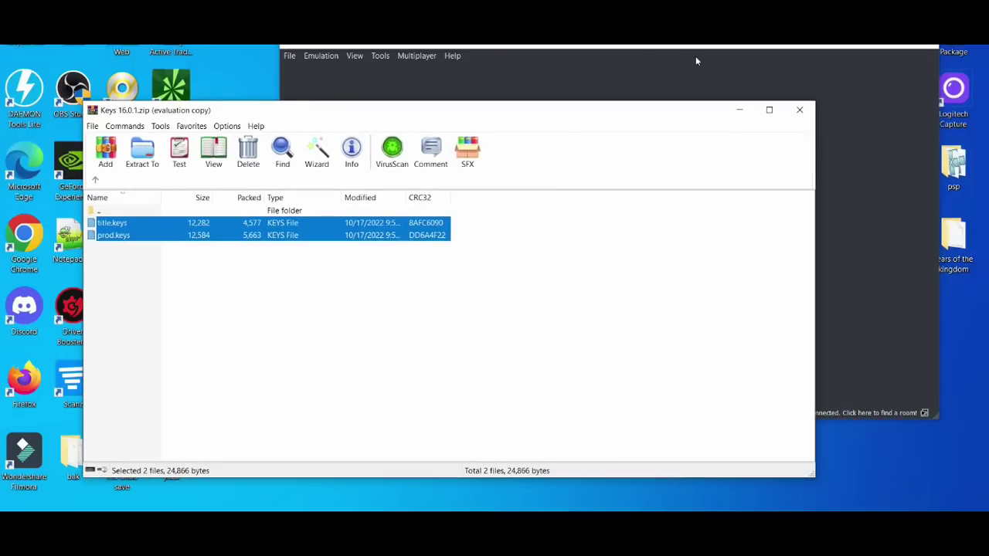
{"action": "left_click", "coordinate": [801, 110]}
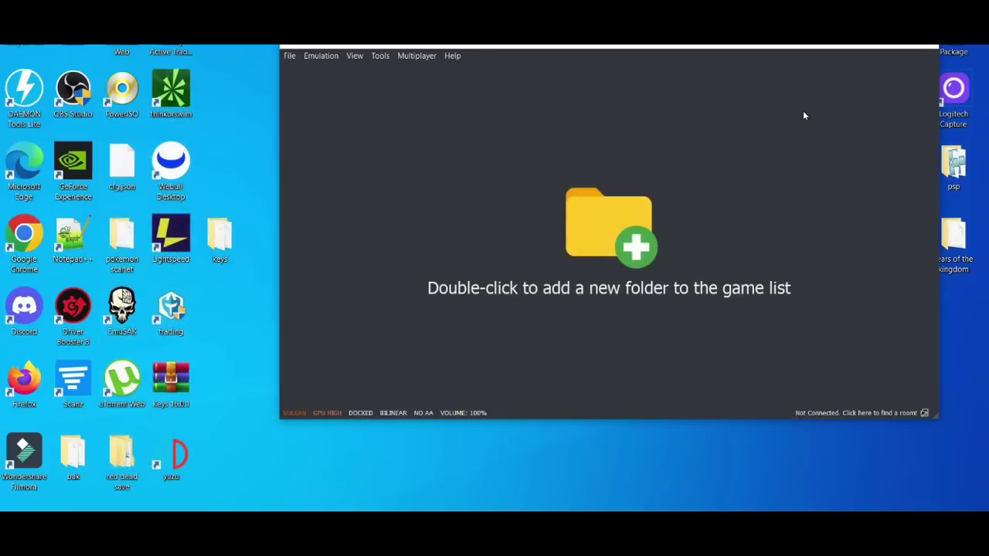
Replace the keys folder inside yuzu's data folder with the keys folder from the desktop
{"action": "left_click", "coordinate": [290, 55]}
{"action": "left_click", "coordinate": [324, 162]}
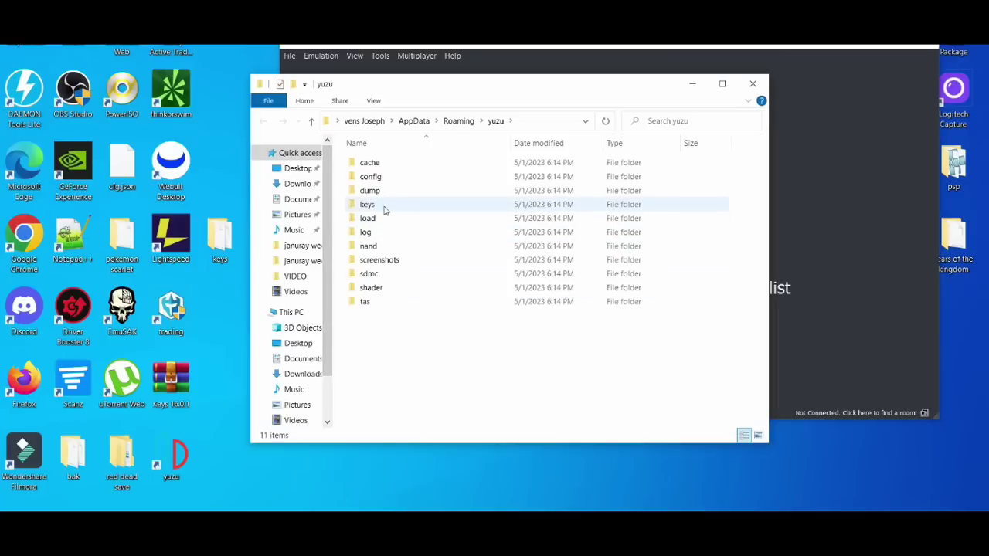
{"action": "right_click", "coordinate": [385, 207]}
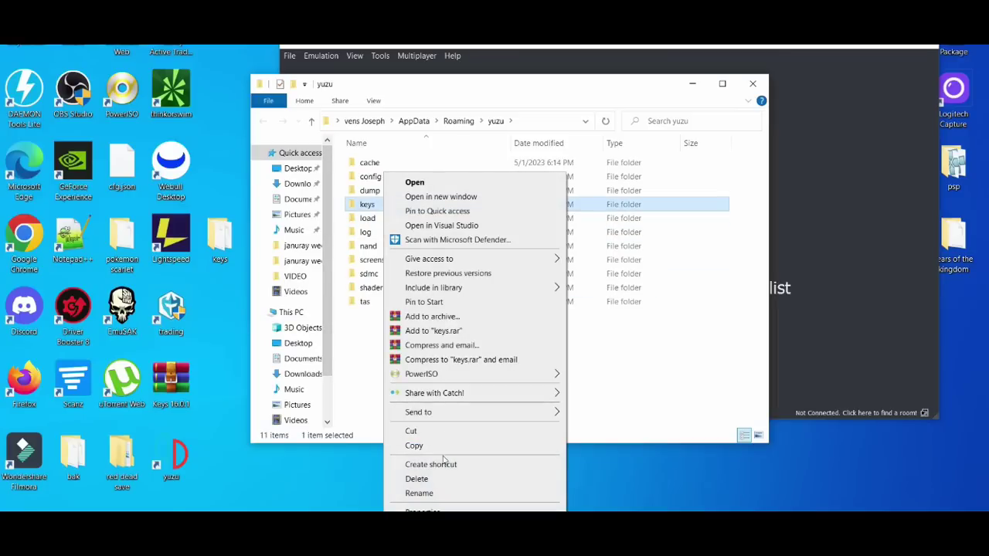
{"action": "left_click", "coordinate": [423, 478]}
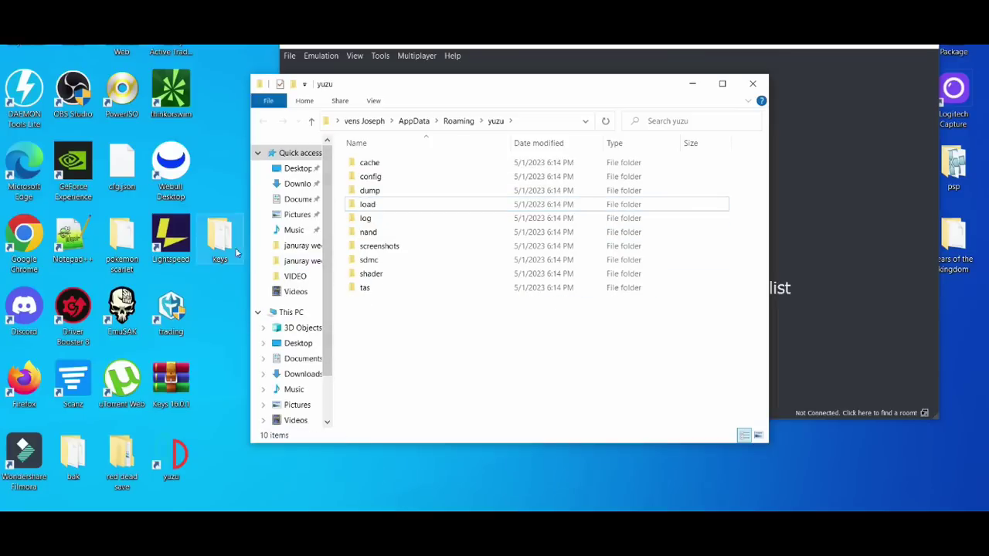
{"action": "left_click_drag", "start_coordinate": [217, 241], "coordinate": [401, 380]}
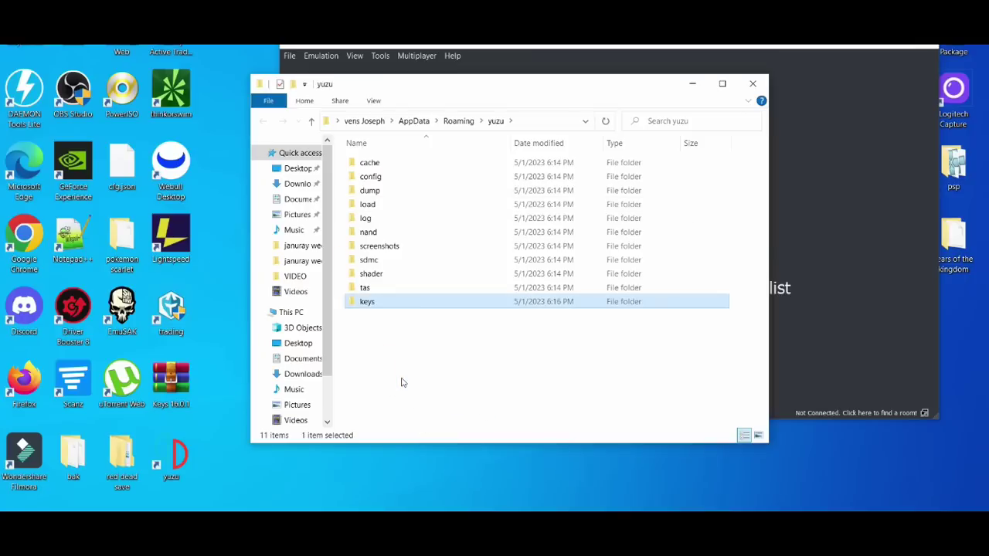
{"action": "left_click", "coordinate": [748, 88]}
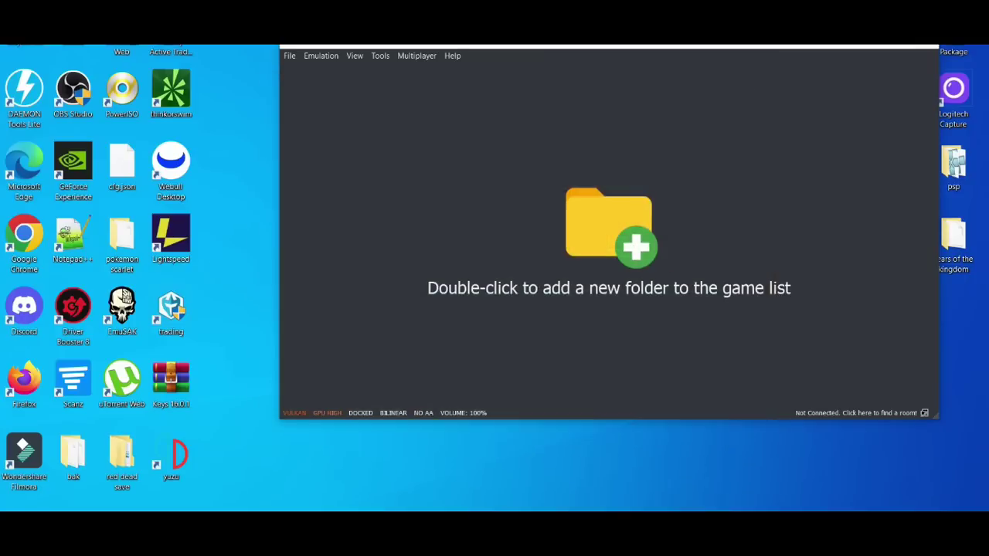
Restart yuzu to load the key files and reposition its window on the desktop
{"action": "left_click", "coordinate": [930, 47]}
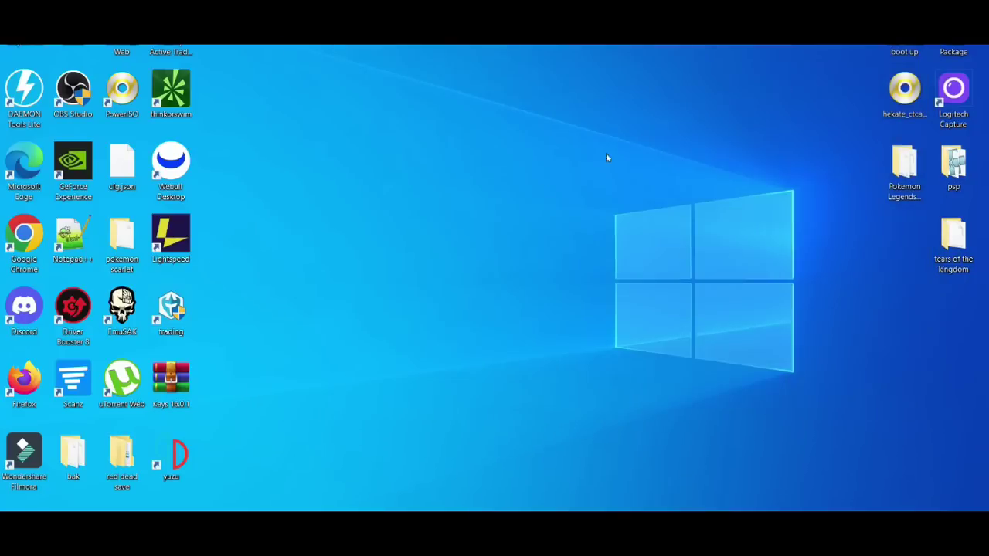
{"action": "double_click", "coordinate": [176, 458]}
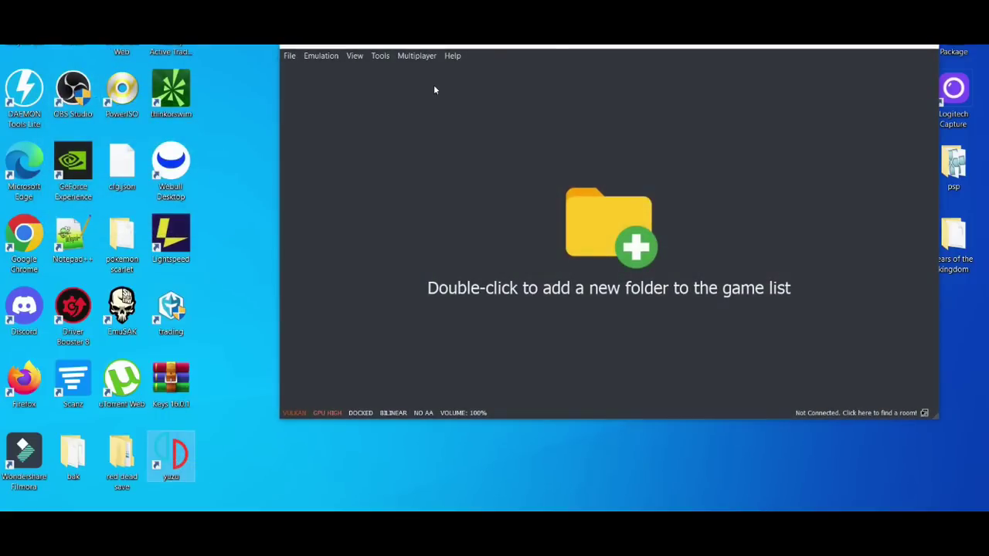
{"action": "left_click_drag", "start_coordinate": [554, 48], "coordinate": [496, 48]}
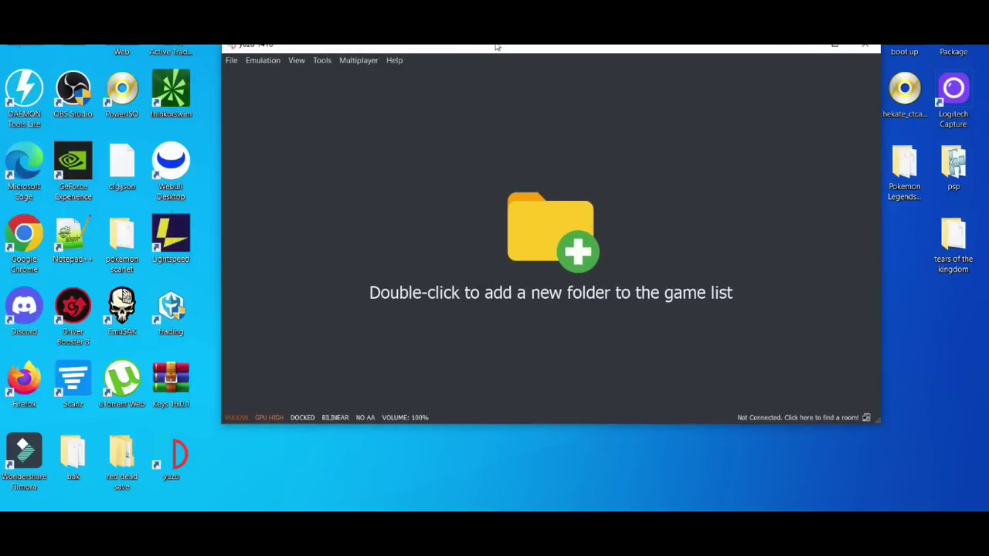
{"action": "mouse_move", "coordinate": [487, 46]}
{"action": "left_mouse_down"}
{"action": "mouse_move", "coordinate": [461, 45]}
{"action": "mouse_move", "coordinate": [469, 41]}
{"action": "left_mouse_up"}
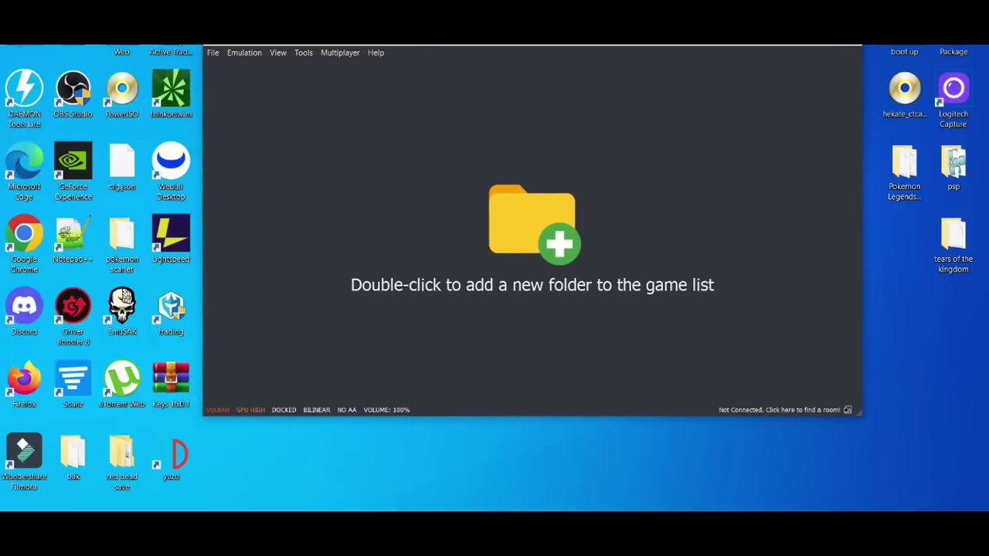
Try OpenGL as the API in the graphics configuration, and switch it back to Vulkan
{"action": "left_click", "coordinate": [254, 54]}
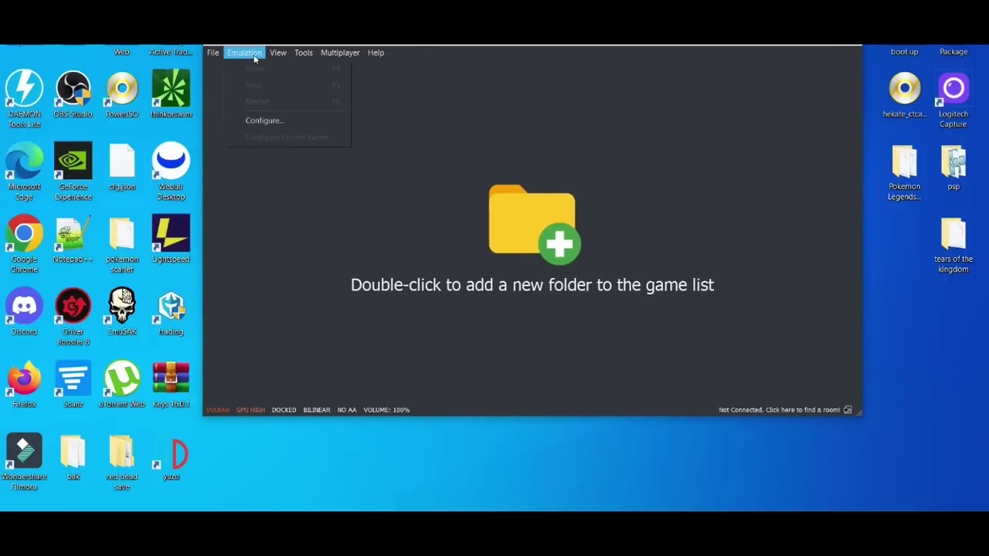
{"action": "left_click", "coordinate": [260, 121]}
{"action": "left_click", "coordinate": [266, 93]}
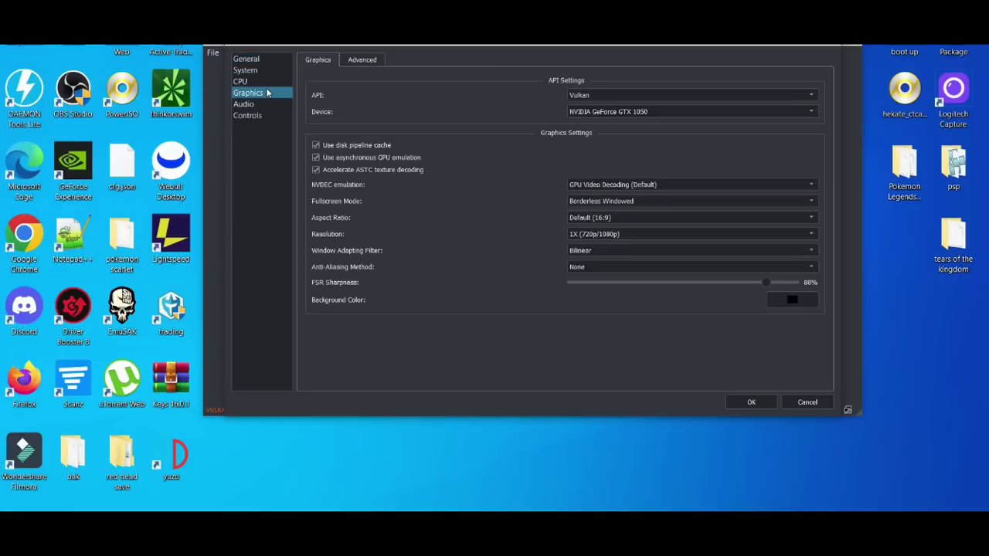
{"action": "left_click", "coordinate": [603, 92]}
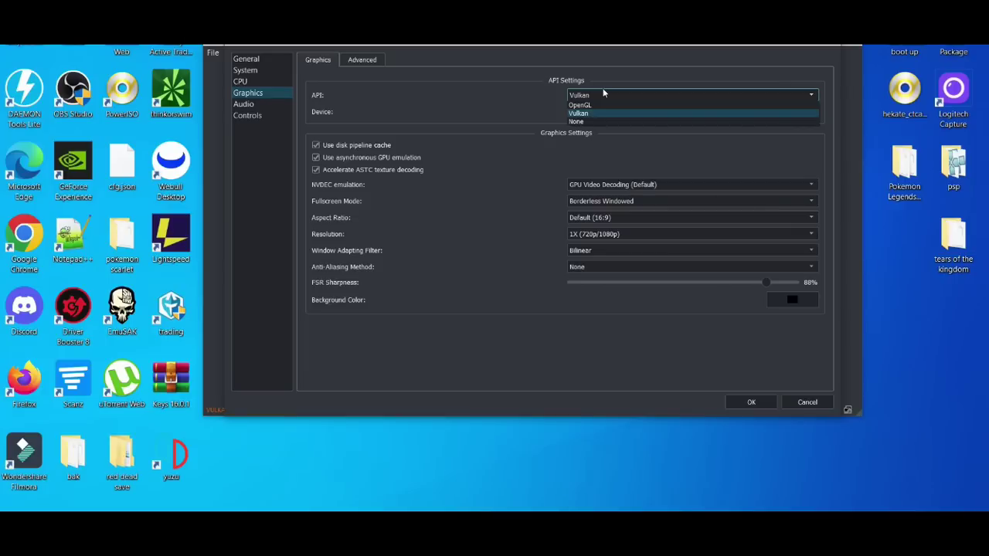
{"action": "left_click", "coordinate": [596, 105]}
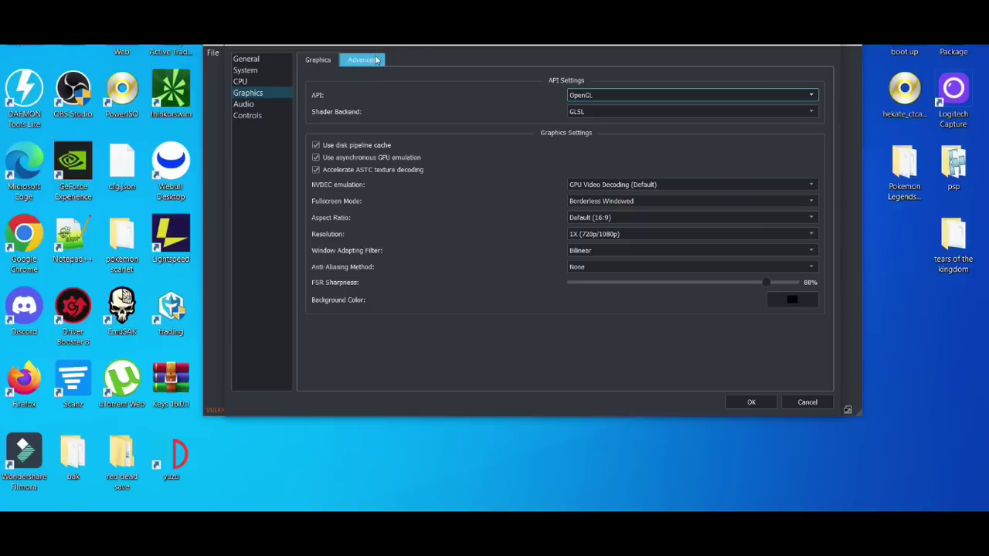
{"action": "left_click", "coordinate": [587, 98]}
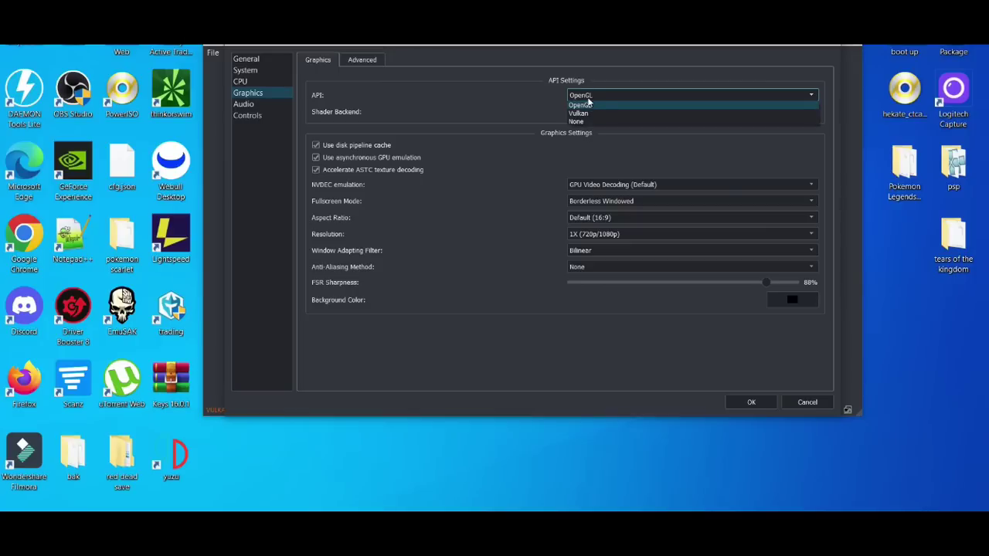
{"action": "left_click", "coordinate": [589, 114]}
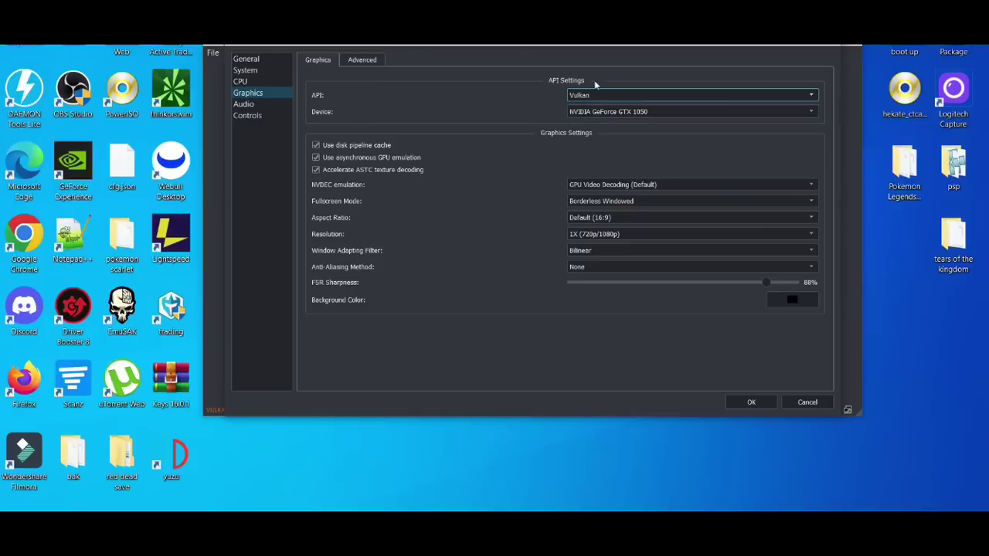
Set the accuracy level to Normal in the advanced graphics settings
{"action": "left_click", "coordinate": [363, 60]}
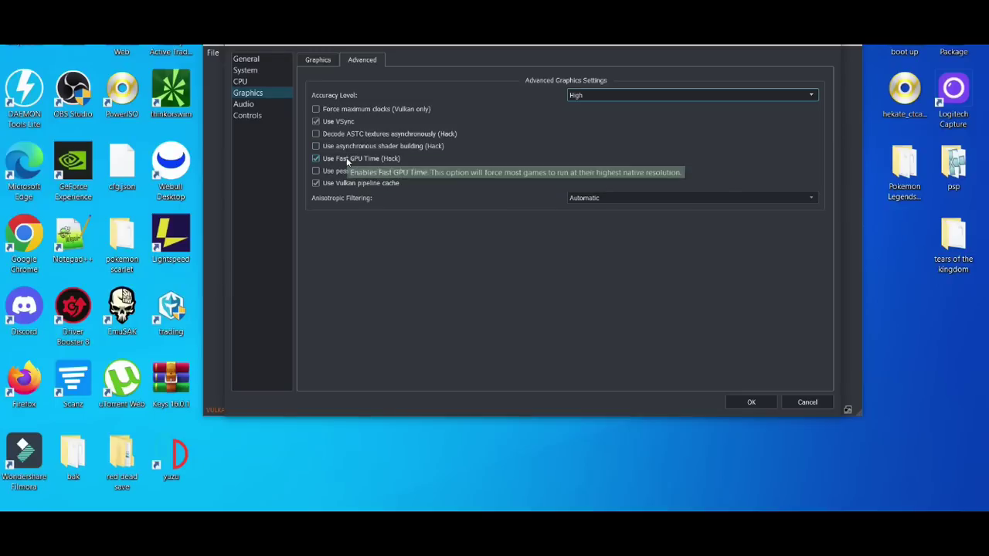
{"action": "left_click", "coordinate": [604, 95]}
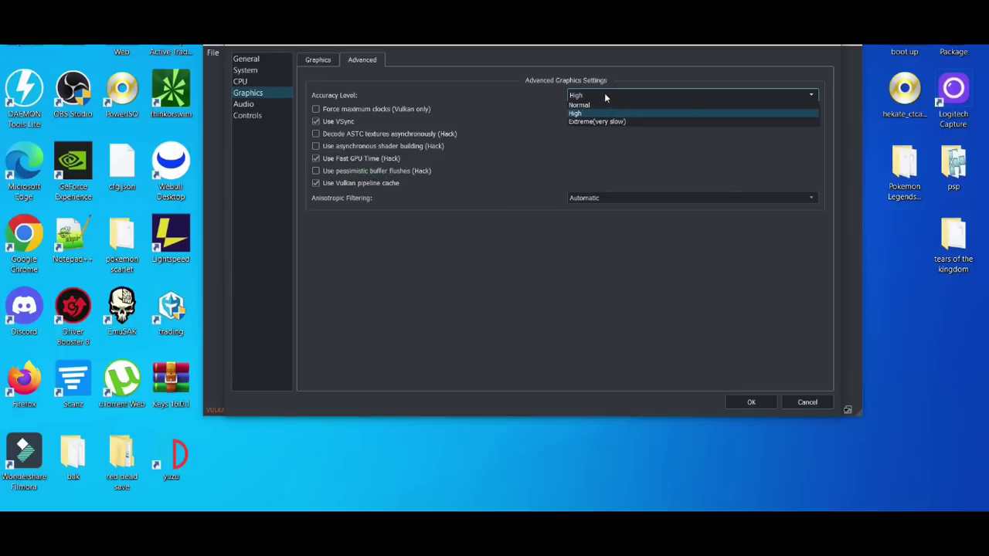
{"action": "left_click", "coordinate": [593, 106]}
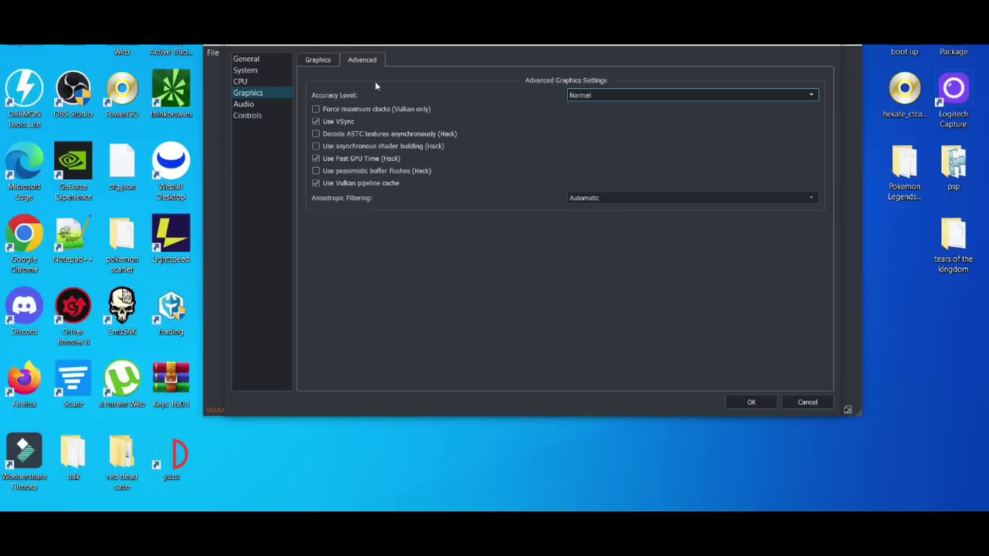
Check Player 1's controller type and input device options in the controls configuration, then close the configuration without saving and exit yuzu
{"action": "left_click", "coordinate": [272, 115]}
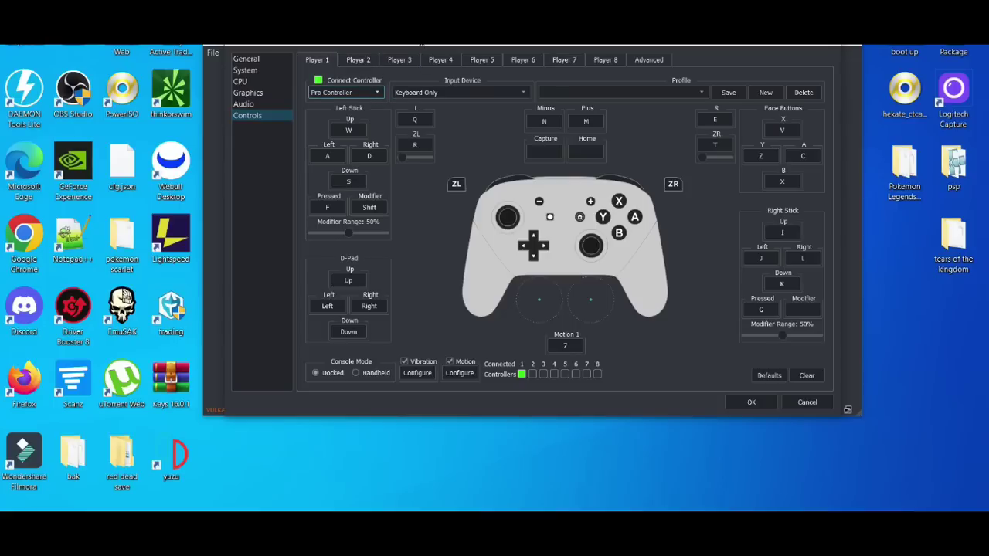
{"action": "left_click_drag", "start_coordinate": [421, 44], "coordinate": [445, 54]}
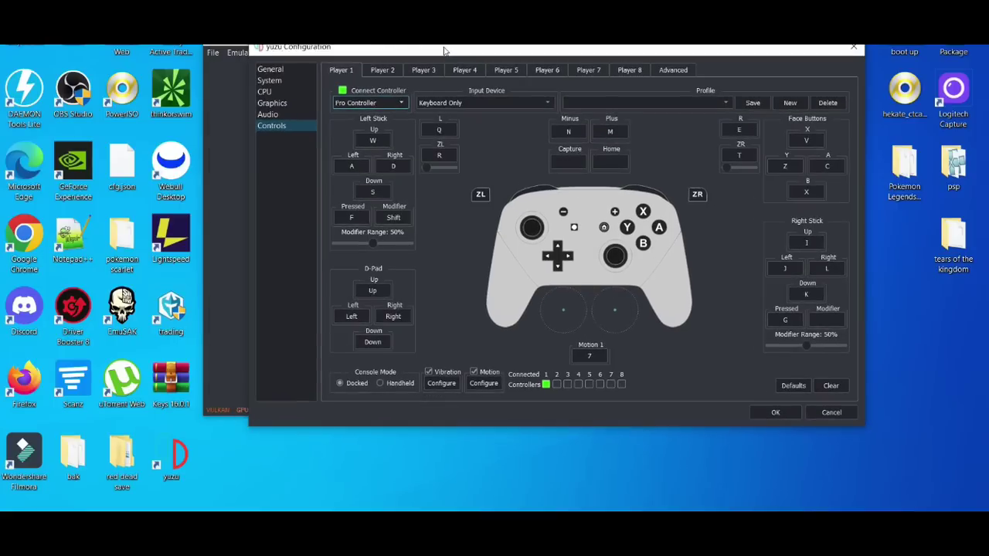
{"action": "left_click", "coordinate": [386, 104]}
{"action": "left_click", "coordinate": [387, 113]}
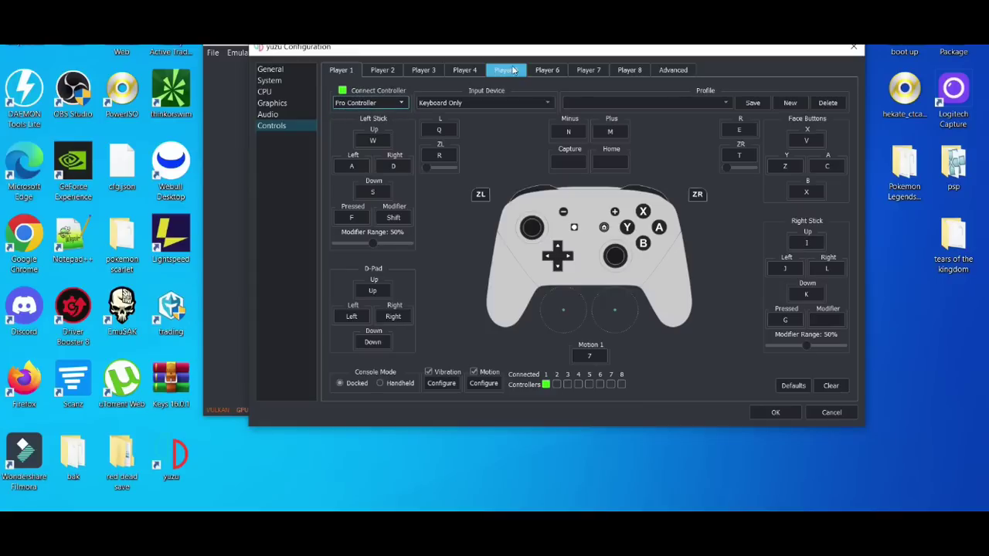
{"action": "left_click", "coordinate": [503, 106]}
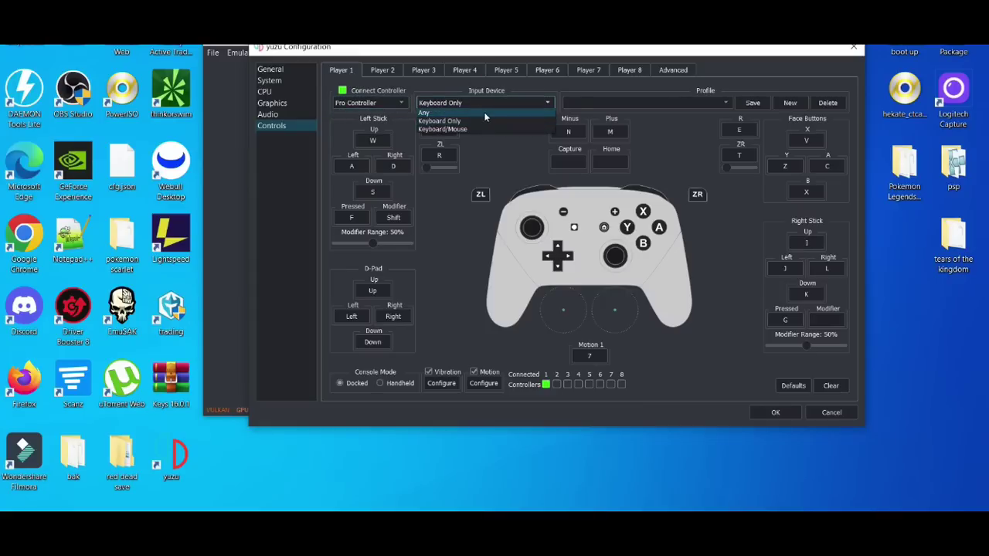
{"action": "left_click", "coordinate": [494, 142]}
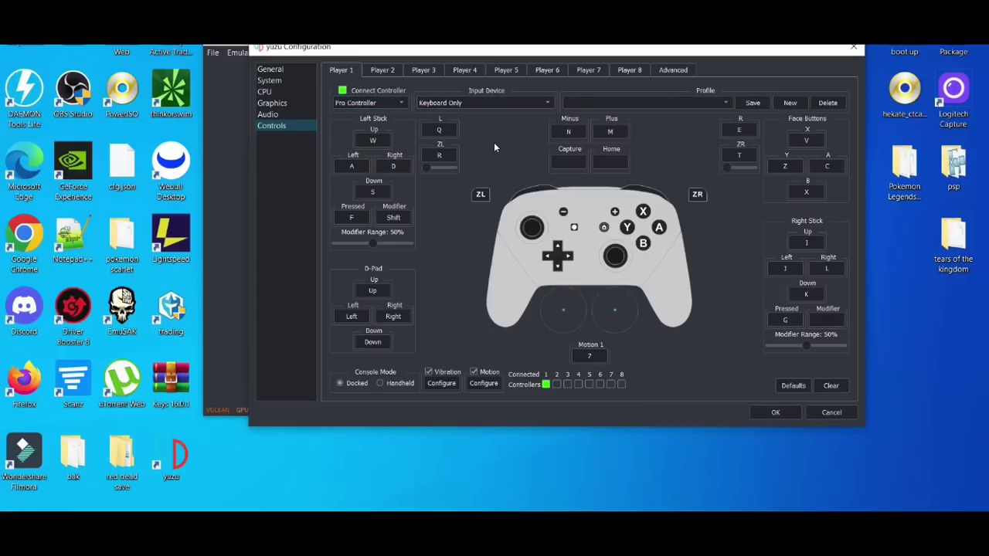
{"action": "left_click", "coordinate": [853, 47]}
{"action": "left_click", "coordinate": [857, 46]}
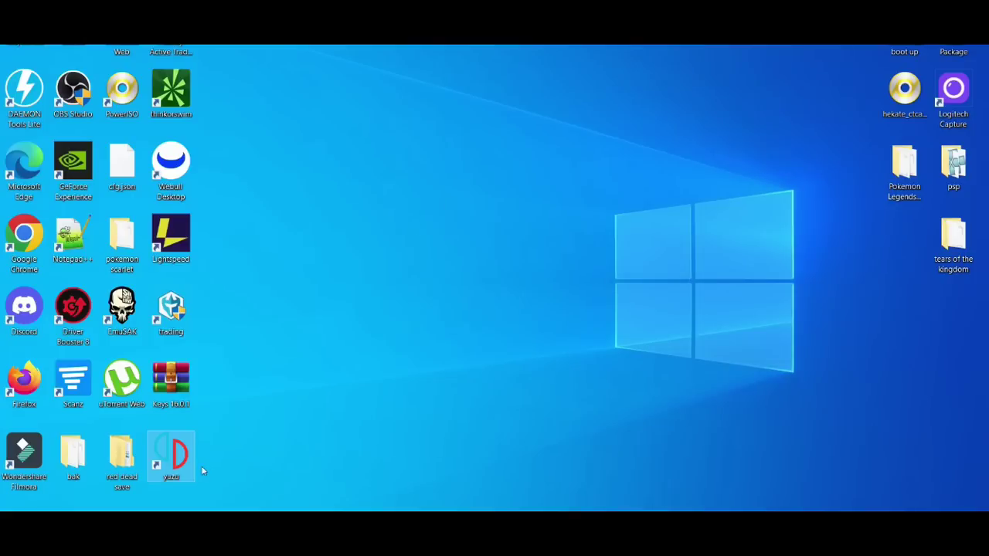
Relaunch yuzu, set Player 1's input device to Any in the controls configuration, and save the settings
{"action": "double_click", "coordinate": [174, 467]}
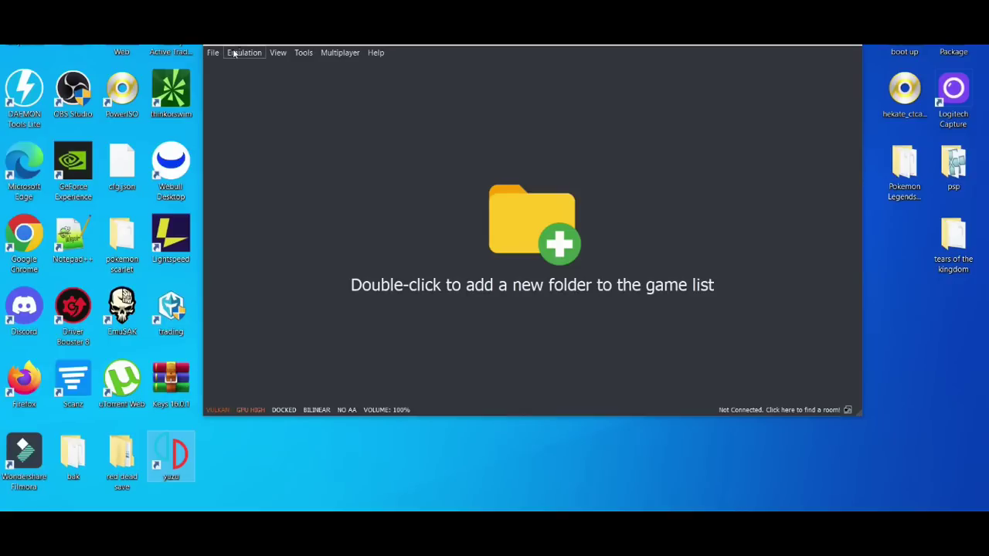
{"action": "left_click", "coordinate": [252, 52]}
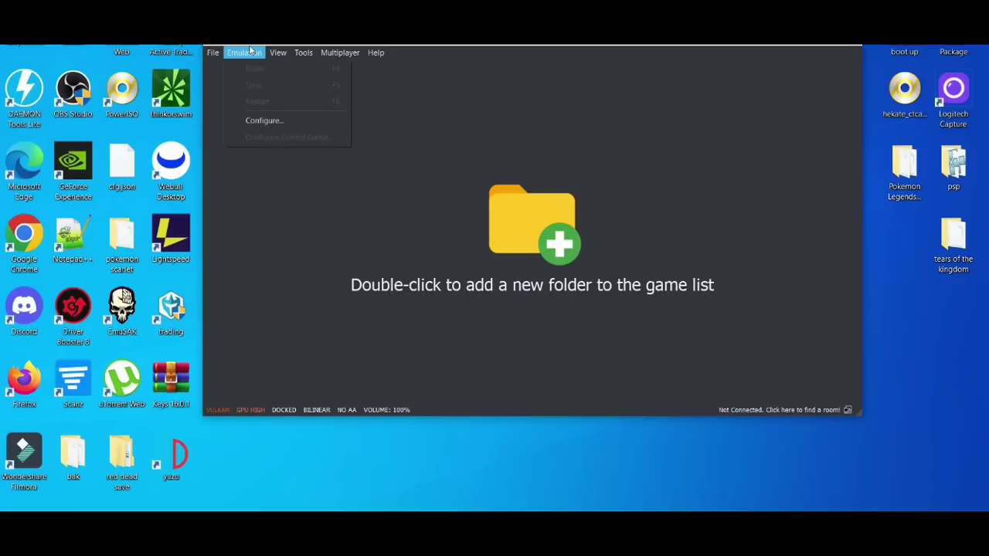
{"action": "left_click", "coordinate": [260, 120]}
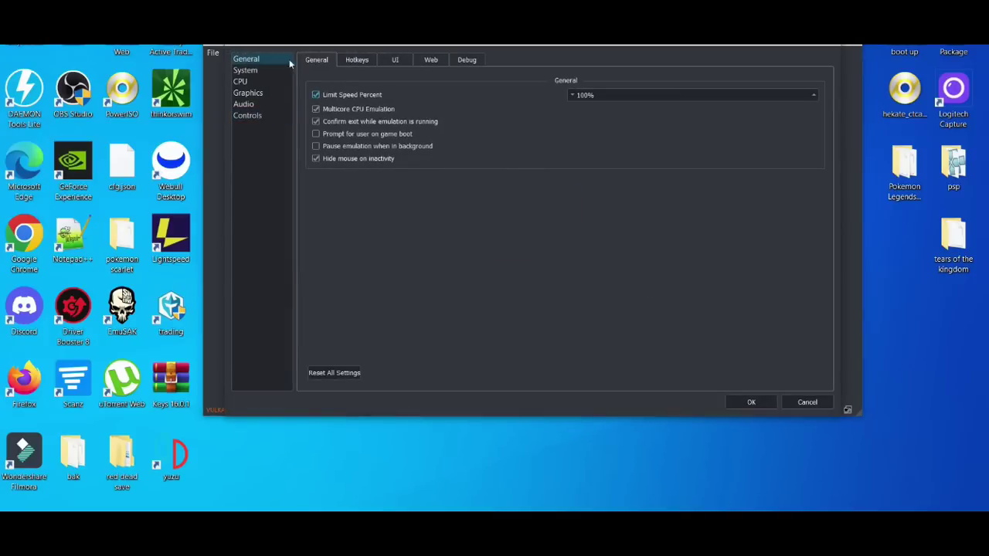
{"action": "left_click", "coordinate": [249, 115]}
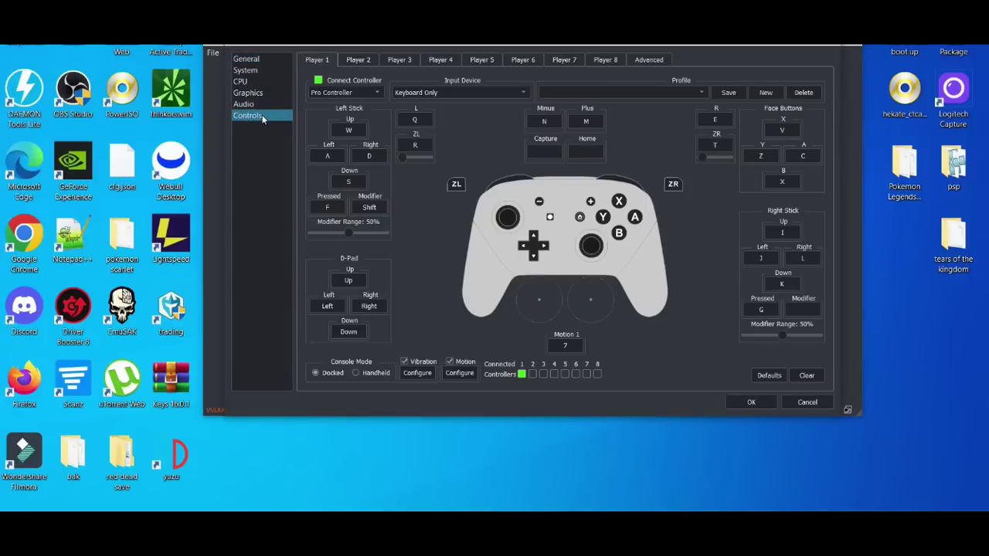
{"action": "left_click", "coordinate": [376, 93]}
{"action": "left_click", "coordinate": [376, 94]}
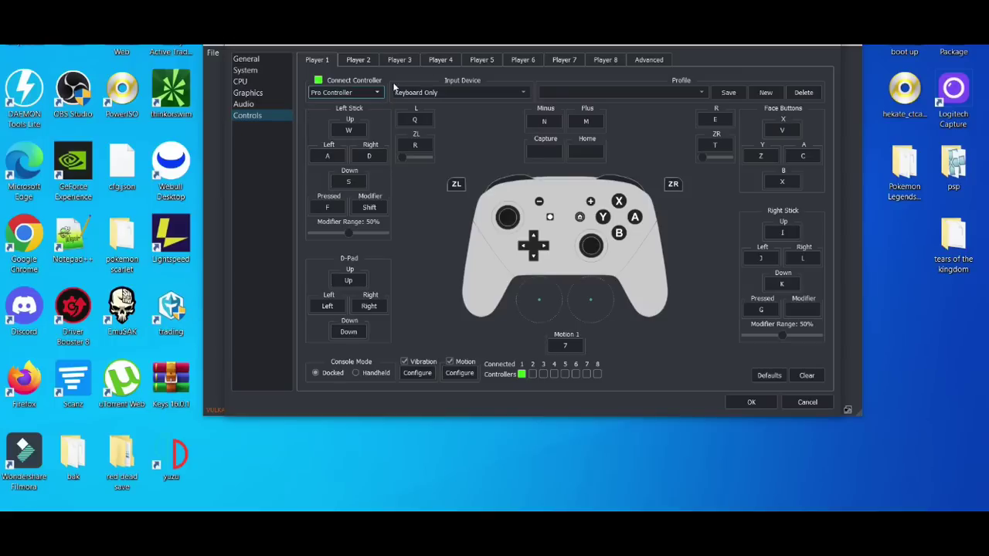
{"action": "left_click", "coordinate": [462, 93]}
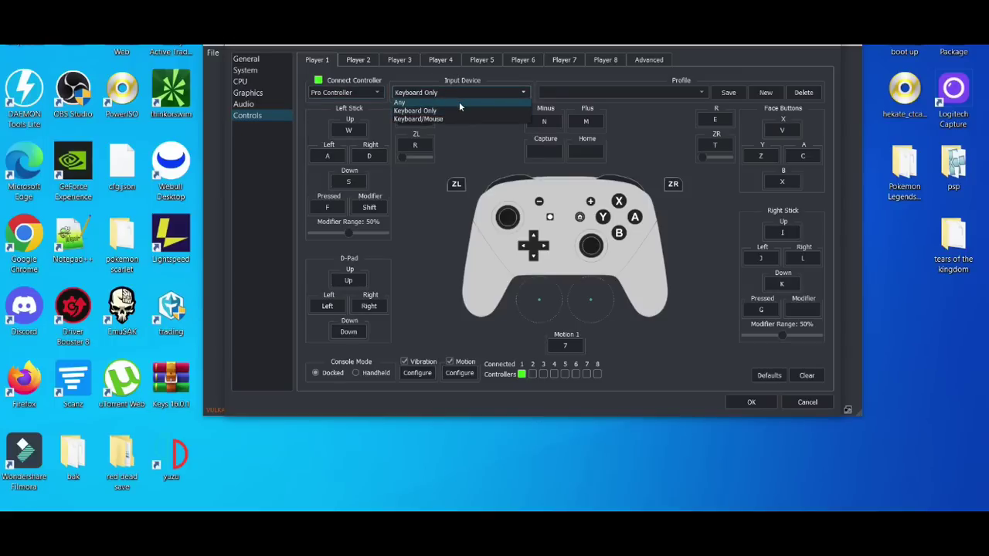
{"action": "left_click", "coordinate": [459, 102]}
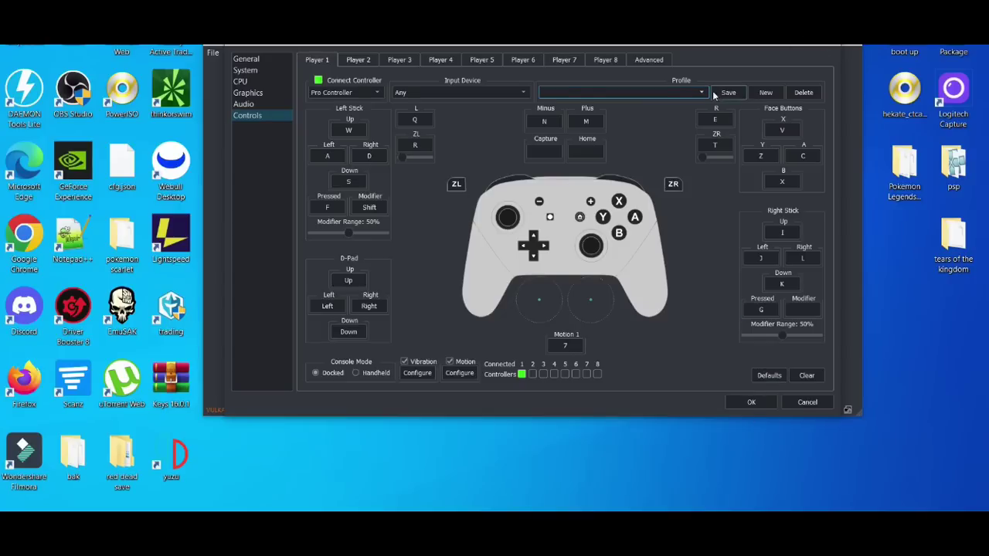
{"action": "left_click", "coordinate": [750, 402]}
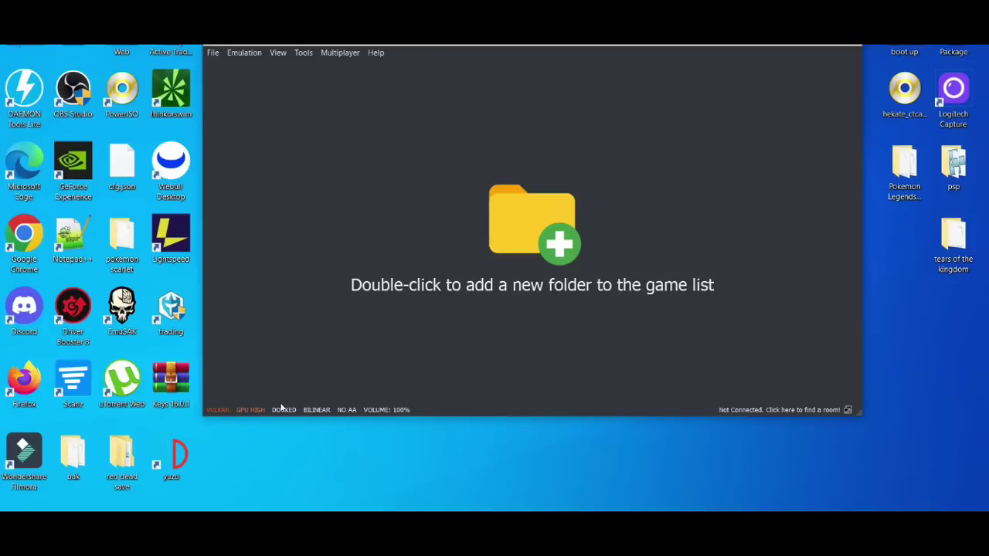
Set the GPU accuracy to Normal from the main window, and toggle the console mode to Handheld and back to Docked
{"action": "left_click", "coordinate": [250, 410]}
{"action": "left_click", "coordinate": [248, 413]}
{"action": "left_click", "coordinate": [247, 413]}
{"action": "left_click", "coordinate": [290, 409]}
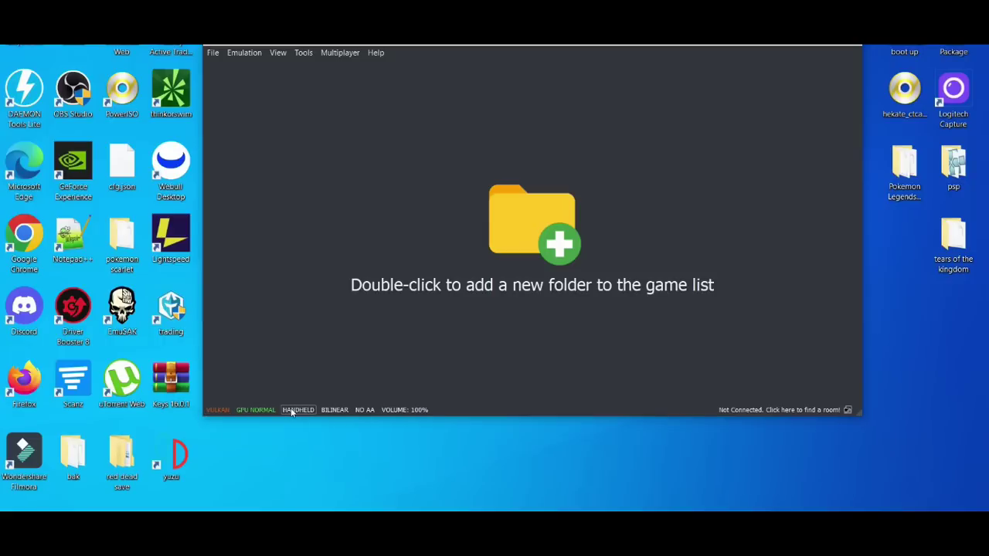
{"action": "left_click", "coordinate": [291, 409]}
Review the graphics, advanced graphics and controls settings in the configuration, and close it without changes
{"action": "mouse_move", "coordinate": [456, 45]}
{"action": "left_mouse_down"}
{"action": "mouse_move", "coordinate": [490, 63]}
{"action": "mouse_move", "coordinate": [465, 52]}
{"action": "left_mouse_up"}
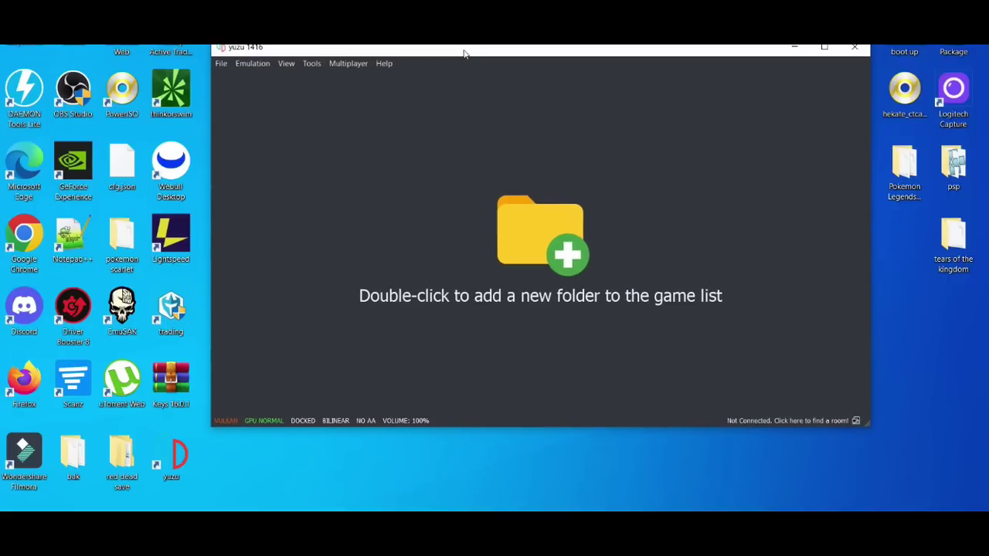
{"action": "left_click", "coordinate": [252, 64]}
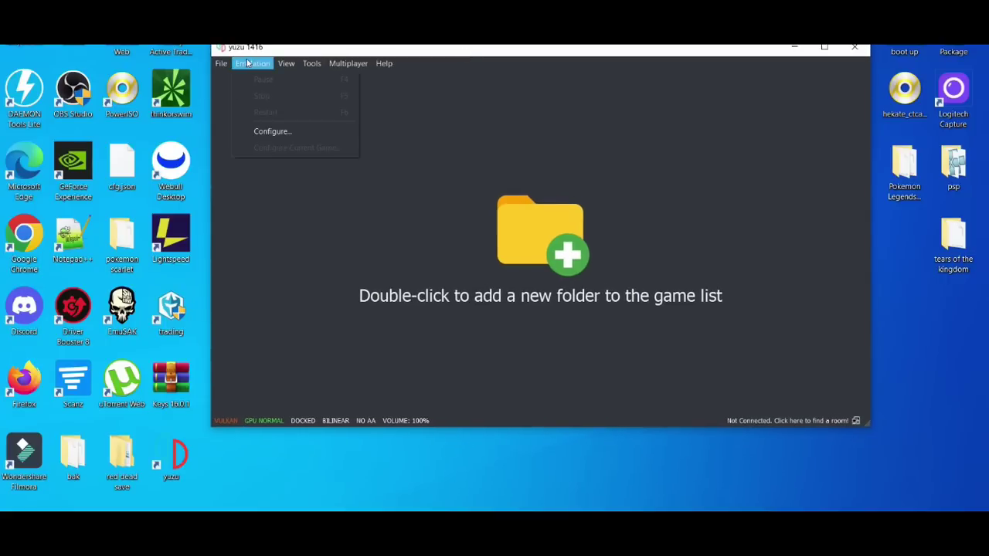
{"action": "left_click", "coordinate": [269, 130]}
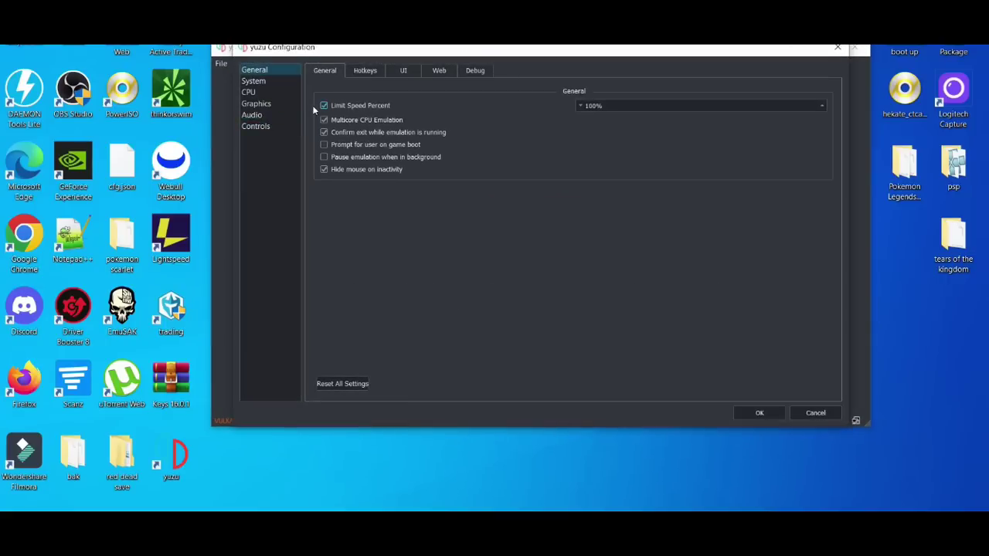
{"action": "left_click", "coordinate": [278, 108]}
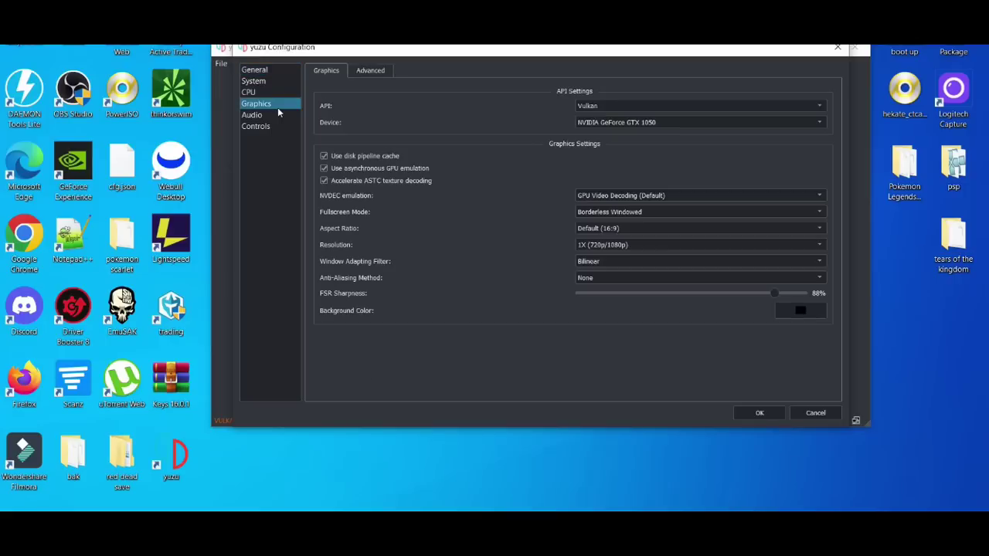
{"action": "left_click", "coordinate": [370, 71]}
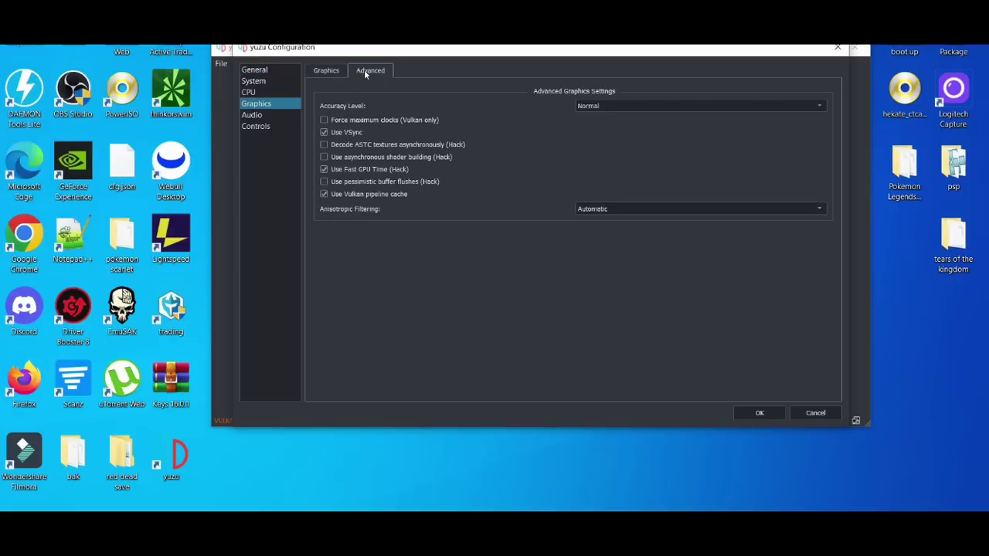
{"action": "left_click", "coordinate": [326, 70]}
{"action": "left_click", "coordinate": [279, 128]}
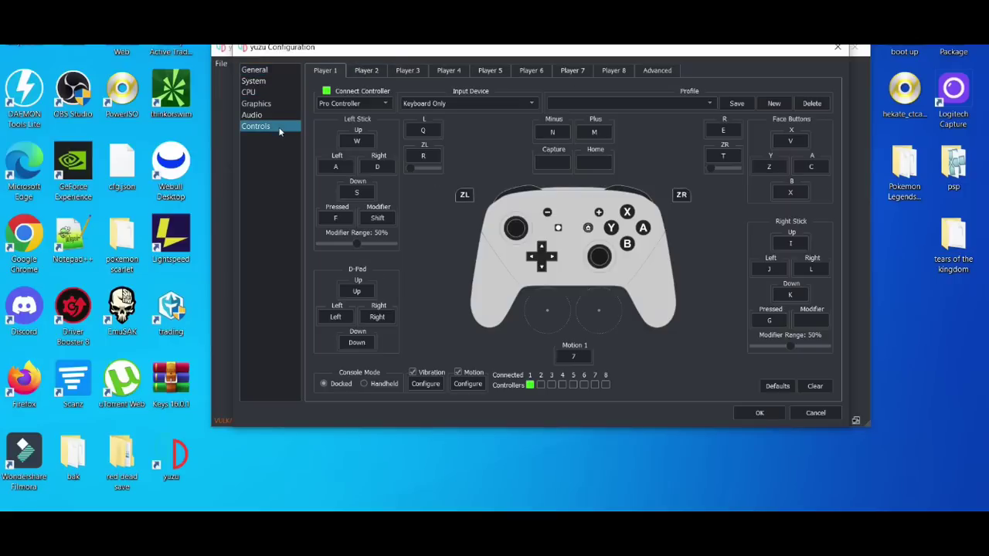
{"action": "left_click", "coordinate": [837, 51]}
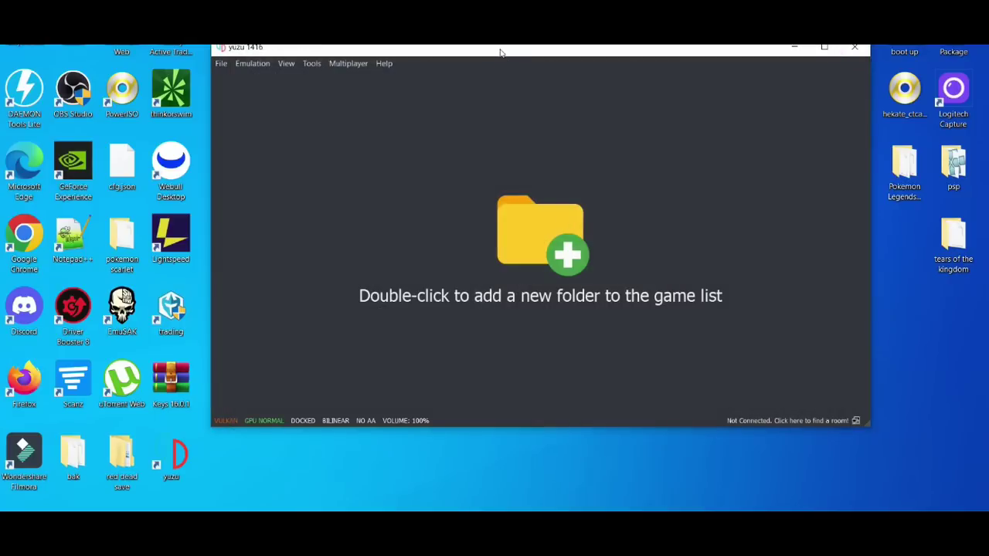
Add the "tears of the kingdom" folder from the Desktop to the game list as a game directory
{"action": "mouse_move", "coordinate": [499, 49]}
{"action": "left_mouse_down"}
{"action": "mouse_move", "coordinate": [493, 40]}
{"action": "mouse_move", "coordinate": [502, 46]}
{"action": "left_mouse_up"}
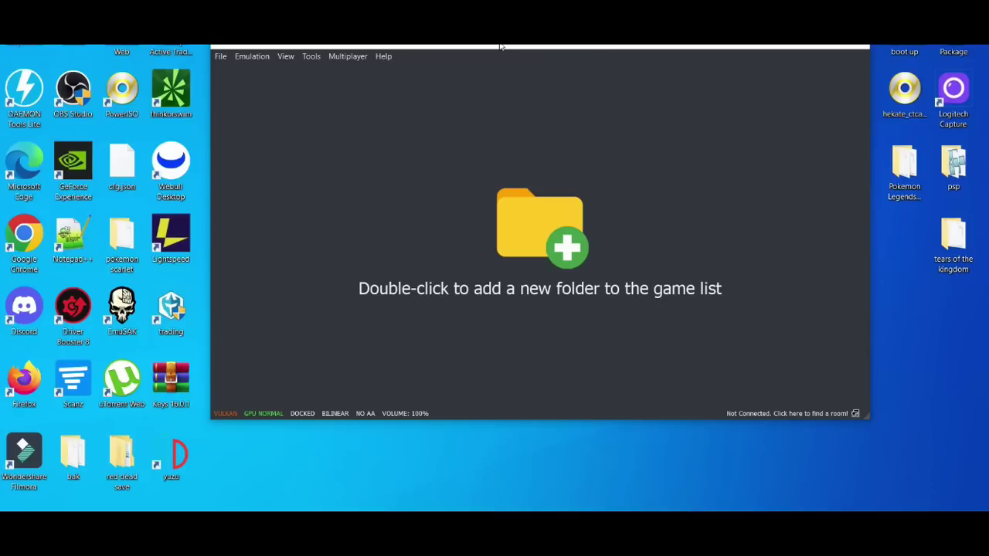
{"action": "left_click_drag", "start_coordinate": [501, 47], "coordinate": [472, 34]}
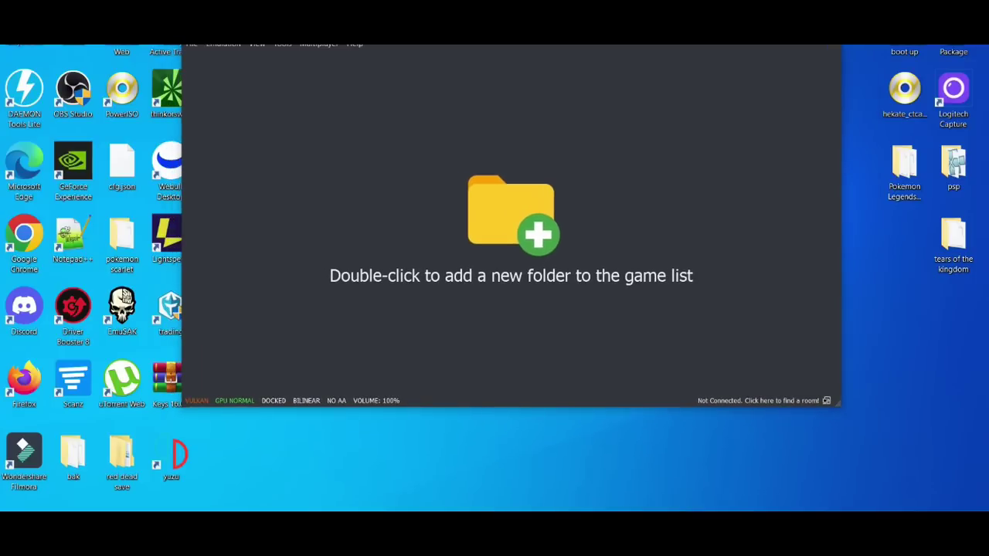
{"action": "double_click", "coordinate": [544, 242]}
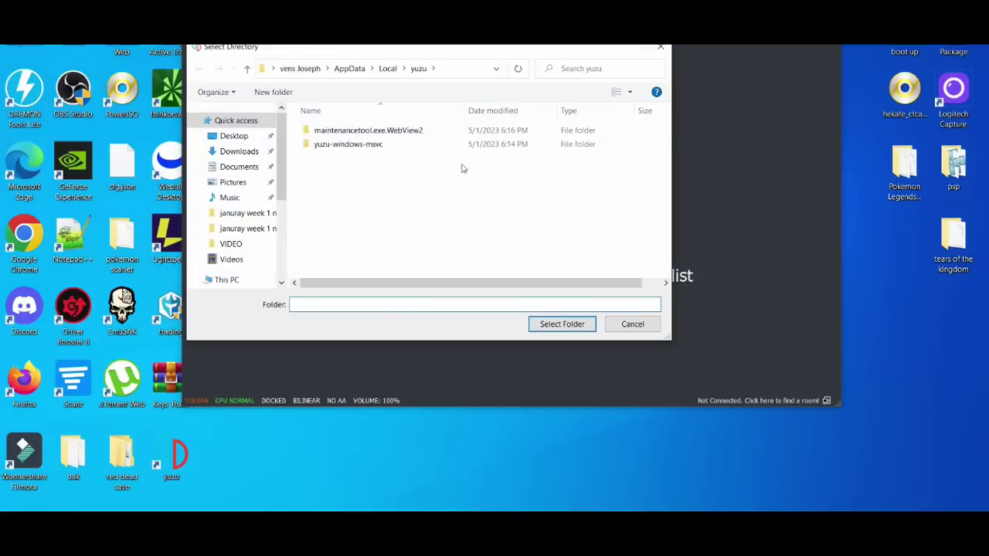
{"action": "left_click", "coordinate": [251, 136]}
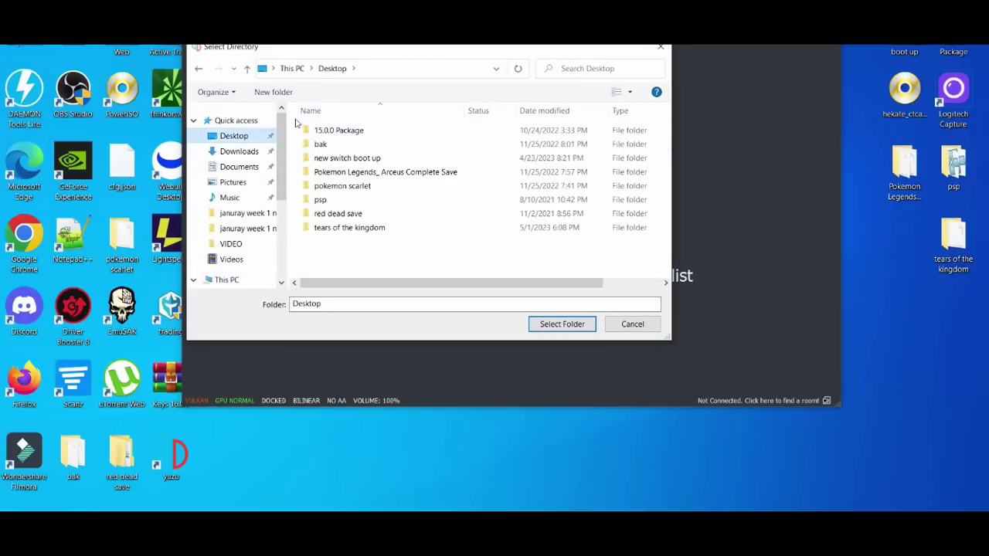
{"action": "double_click", "coordinate": [349, 228]}
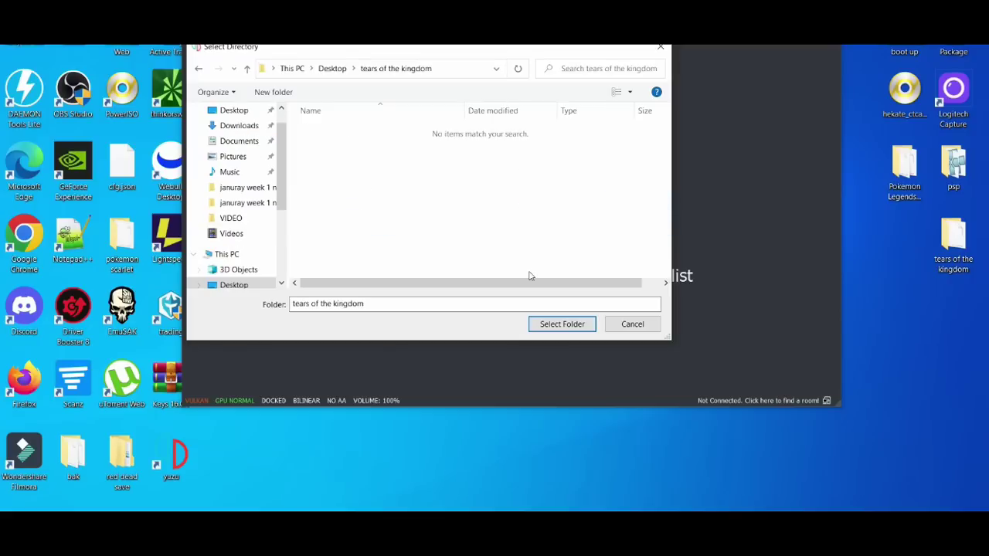
{"action": "left_click", "coordinate": [548, 325]}
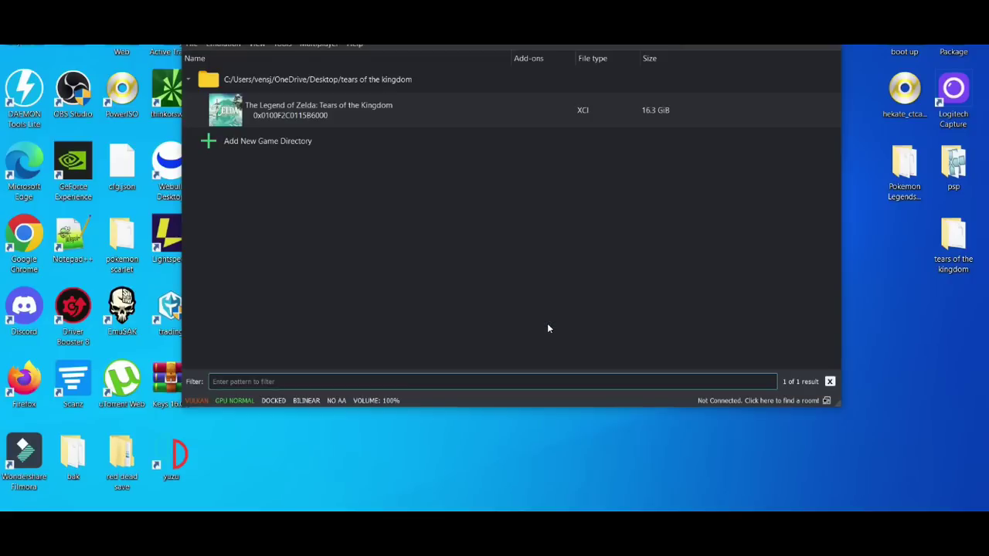
{"action": "left_click_drag", "start_coordinate": [455, 31], "coordinate": [487, 59]}
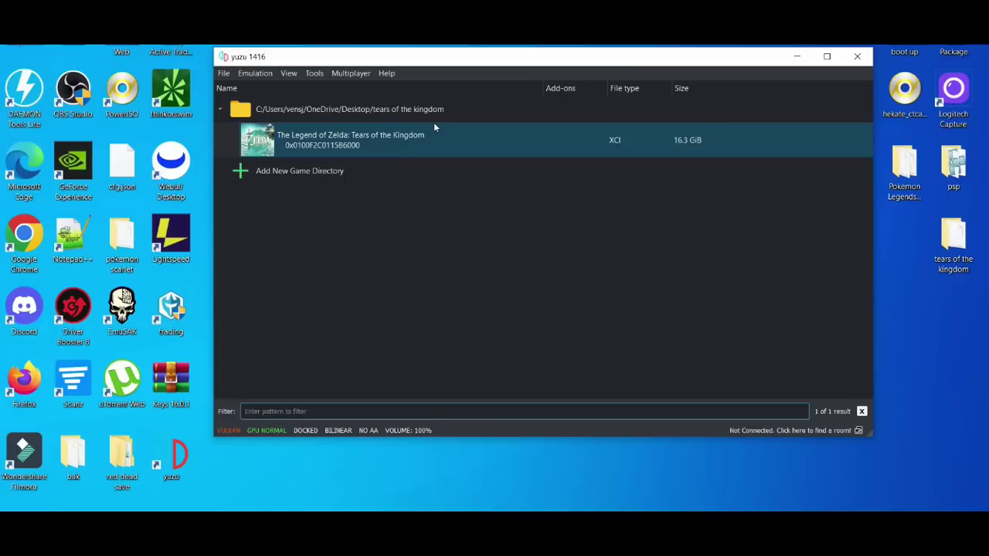
Launch The Legend of Zelda: Tears of the Kingdom from the game list and stop its emulation
{"action": "left_click", "coordinate": [401, 144]}
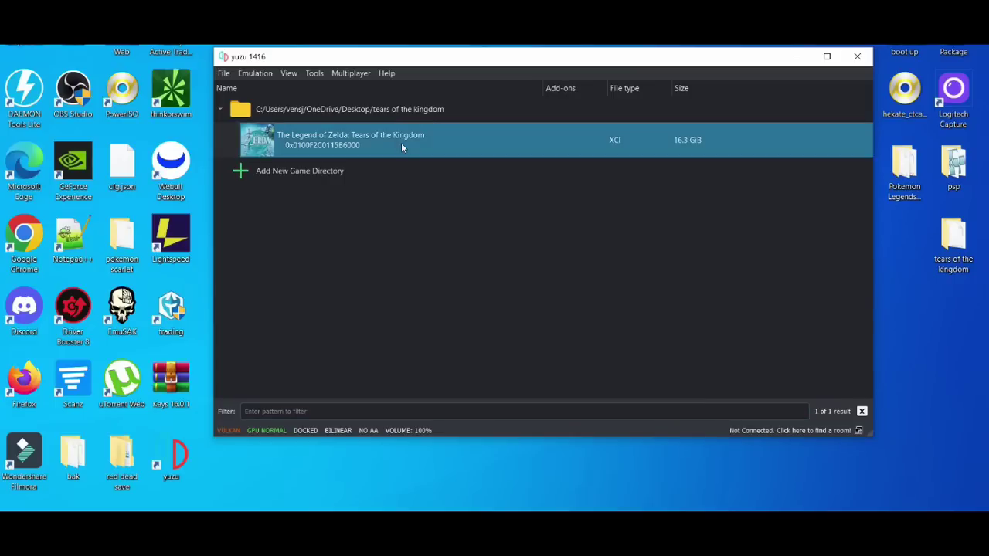
{"action": "double_click", "coordinate": [400, 144]}
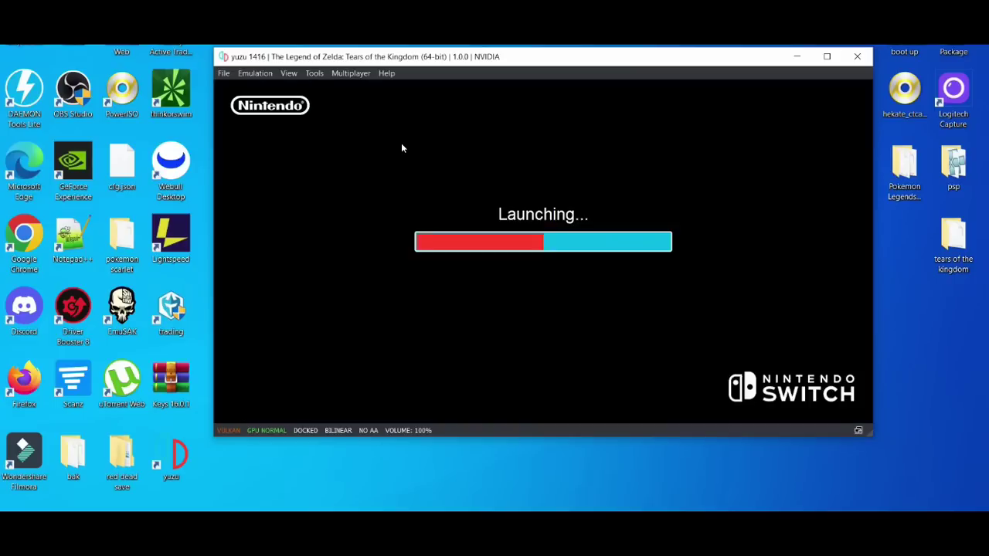
{"action": "left_click", "coordinate": [261, 74]}
{"action": "left_click", "coordinate": [265, 107]}
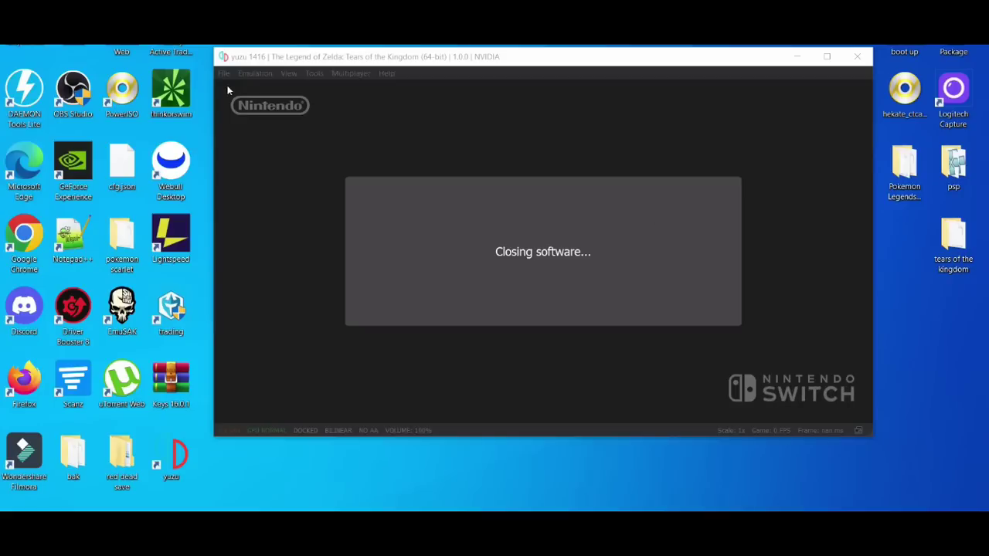
Close yuzu and relaunch it from its desktop shortcut
{"action": "left_click", "coordinate": [861, 59]}
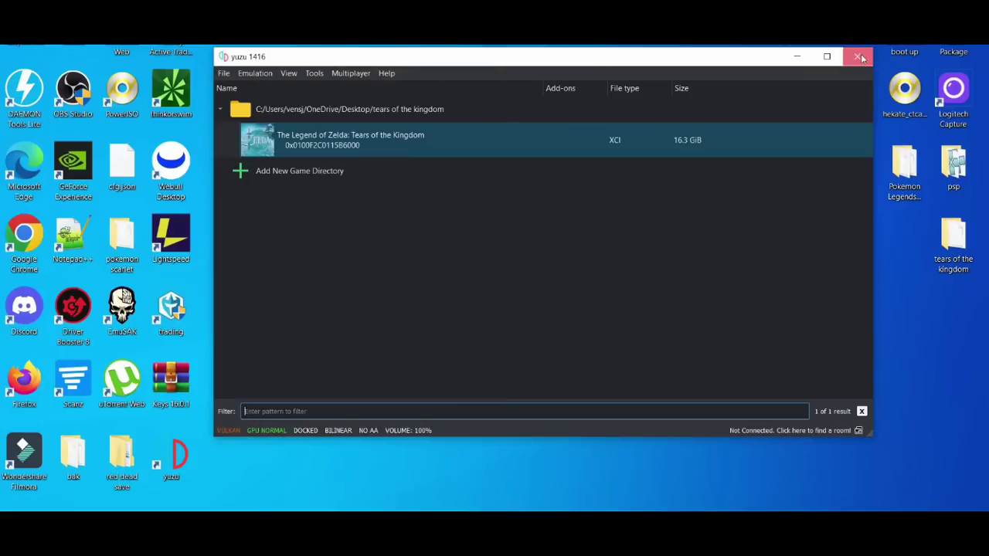
{"action": "double_click", "coordinate": [171, 458]}
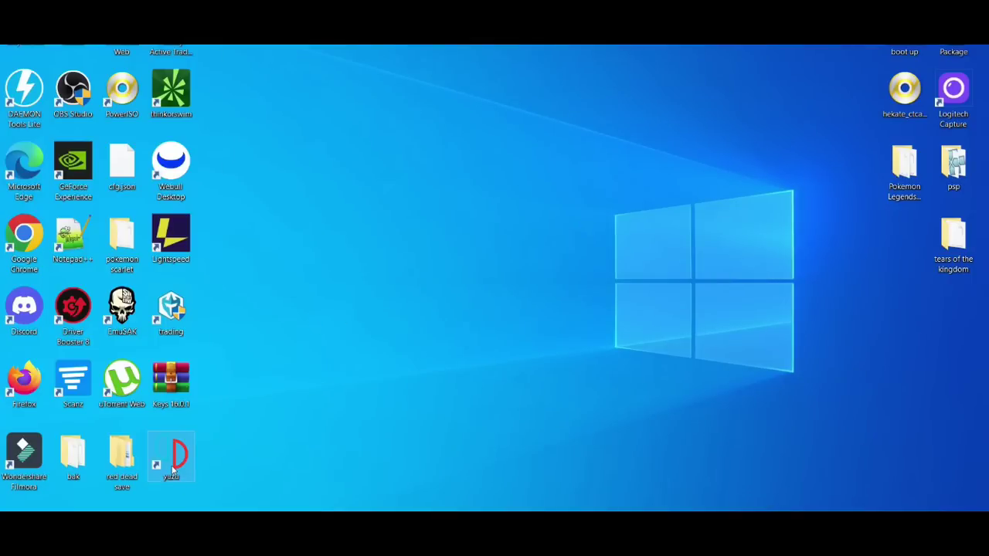